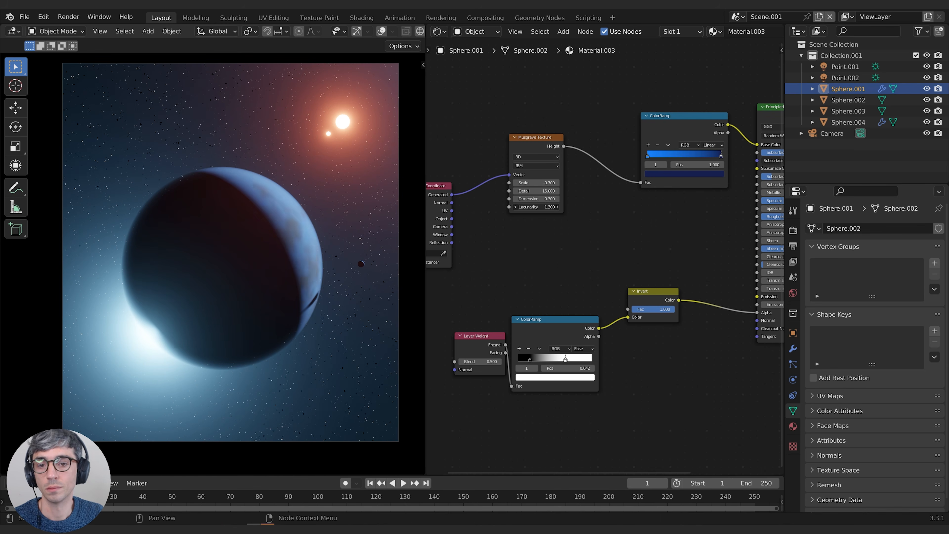
{"action": "left_click", "coordinate": [683, 174]}
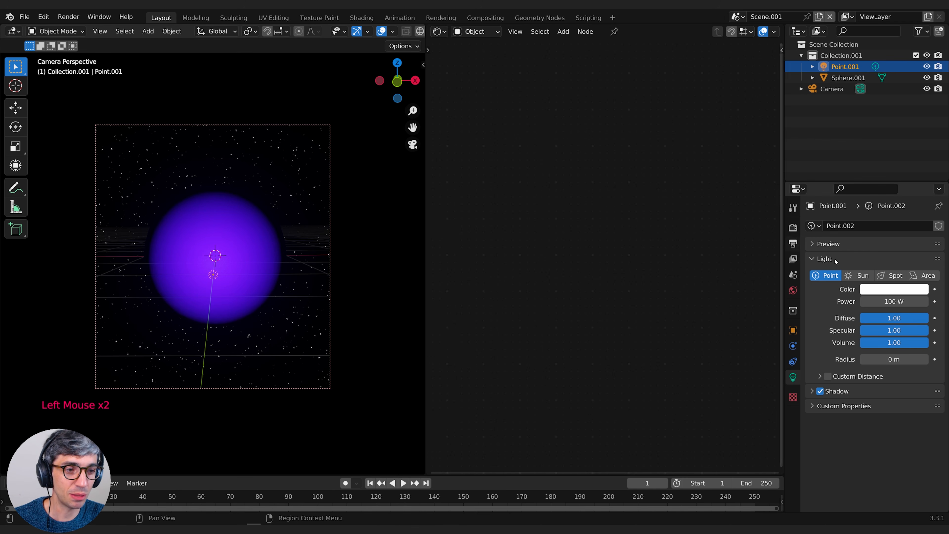
Change the Point.001 light into a Sun light and set its strength to 10
{"action": "left_click", "coordinate": [858, 275]}
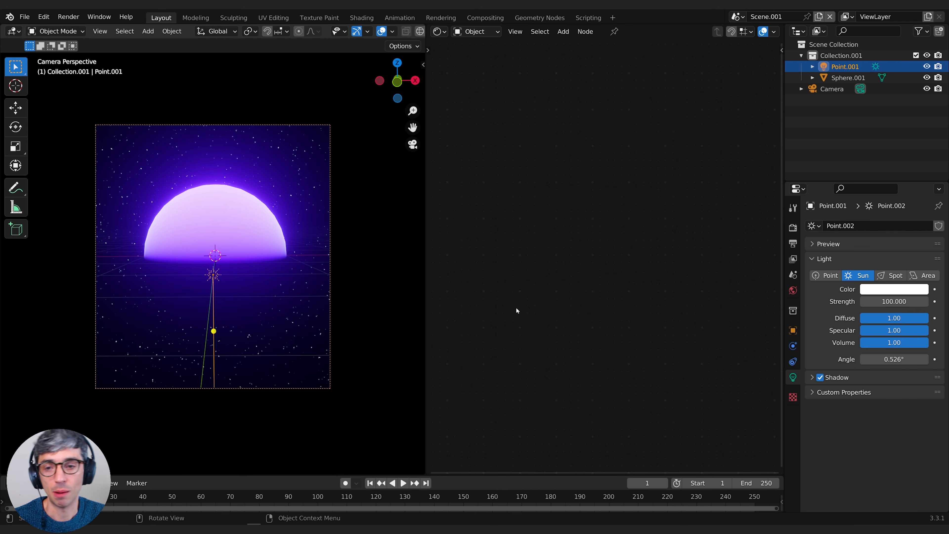
{"action": "left_click", "coordinate": [894, 301]}
{"action": "type", "text": "10"}
{"action": "key", "text": "Return"}
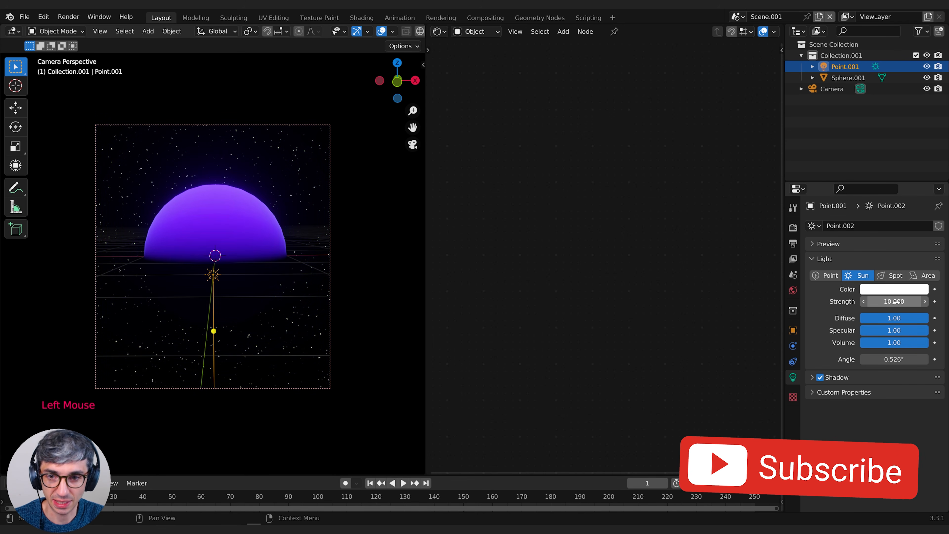
Rotate the sun light in the camera view, and by about 64° around global Z, so it lights only a crescent at the planet's upper-right edge
{"action": "key", "text": "r"}
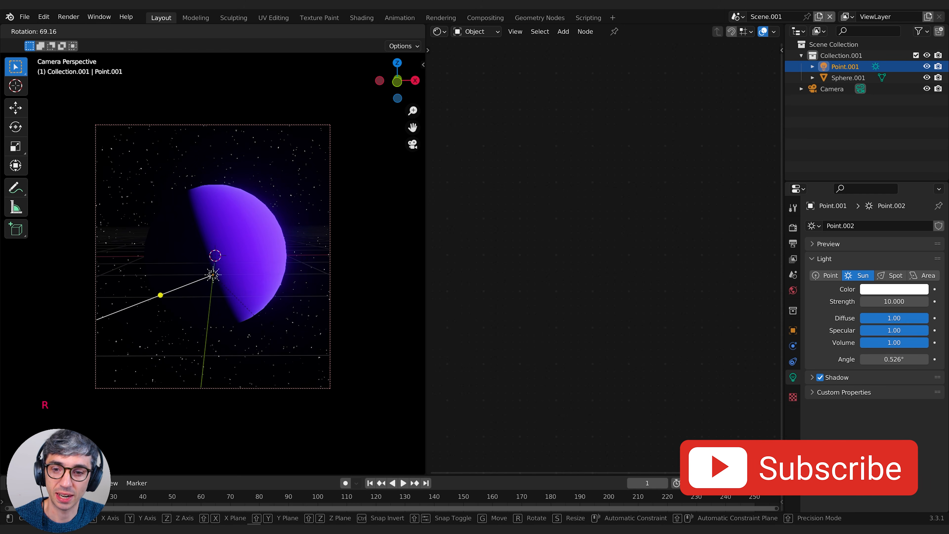
{"action": "left_click", "coordinate": [313, 291]}
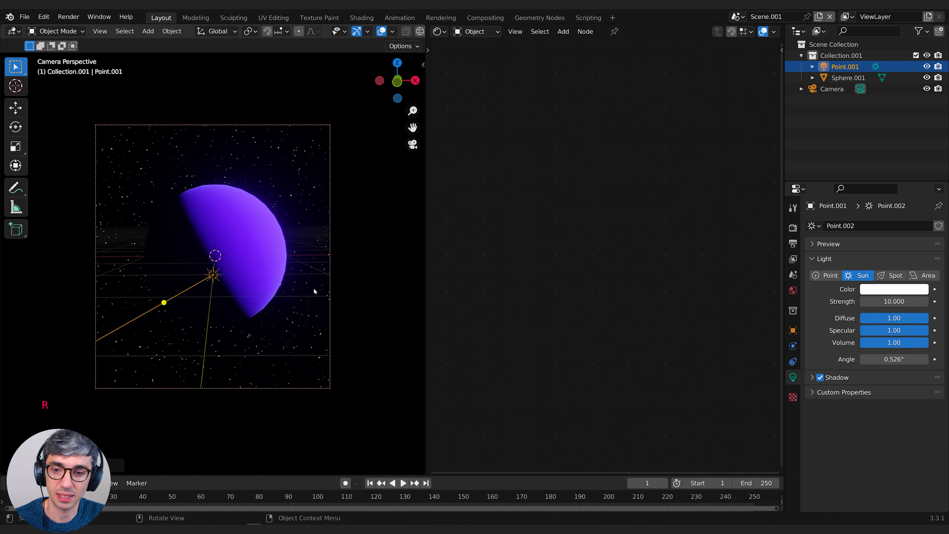
{"action": "key", "text": "r"}
{"action": "key", "text": "z"}
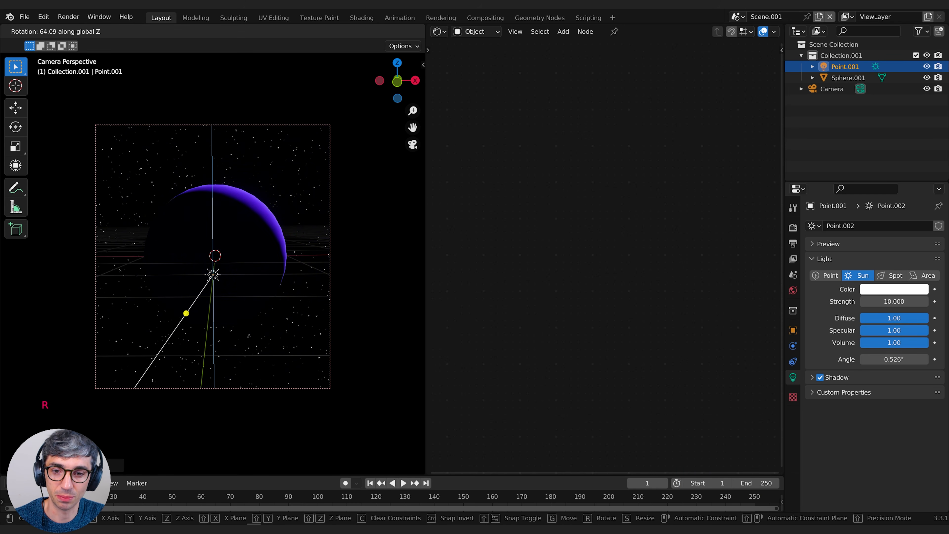
{"action": "left_click", "coordinate": [319, 338]}
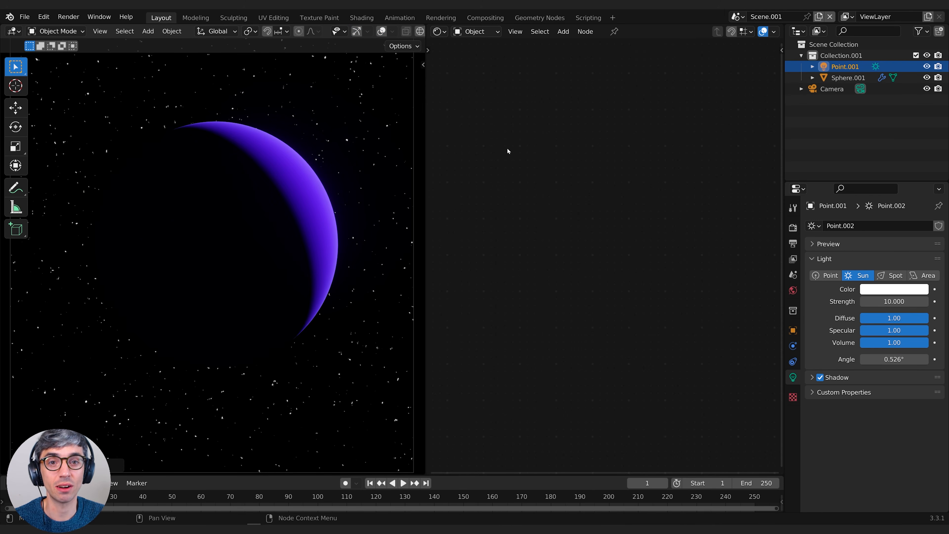
Switch the shader node editor from Object to World shading
{"action": "left_click", "coordinate": [440, 31]}
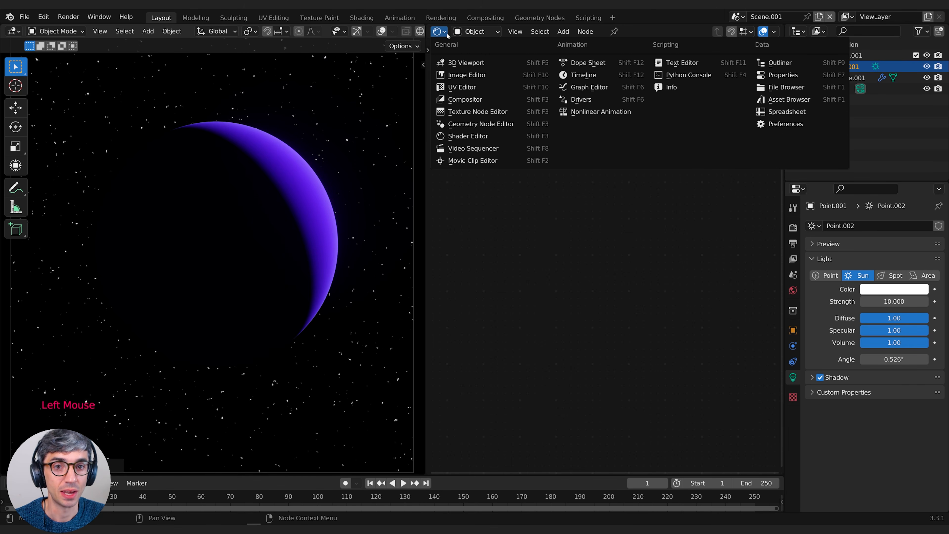
{"action": "left_click", "coordinate": [466, 32]}
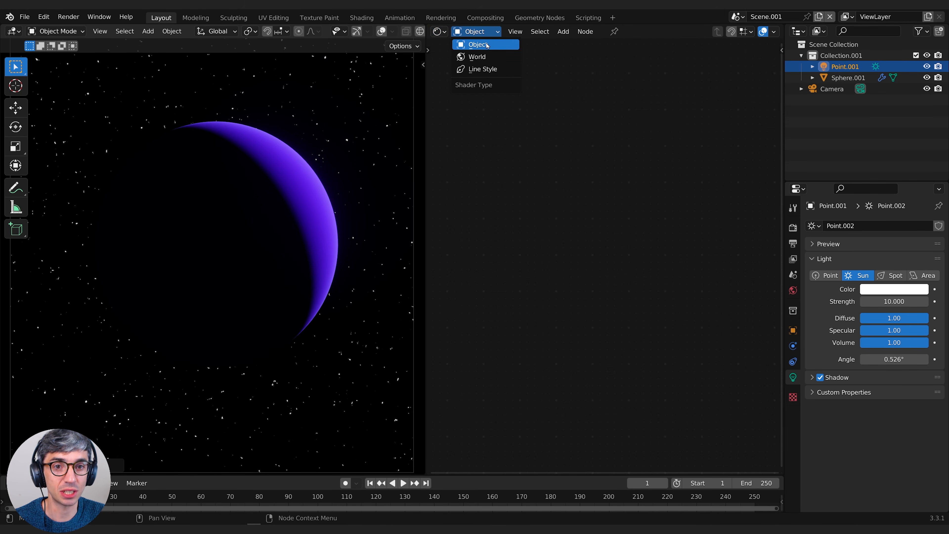
{"action": "left_click", "coordinate": [477, 57]}
{"action": "middle_click_drag", "start_coordinate": [525, 278], "coordinate": [567, 267]}
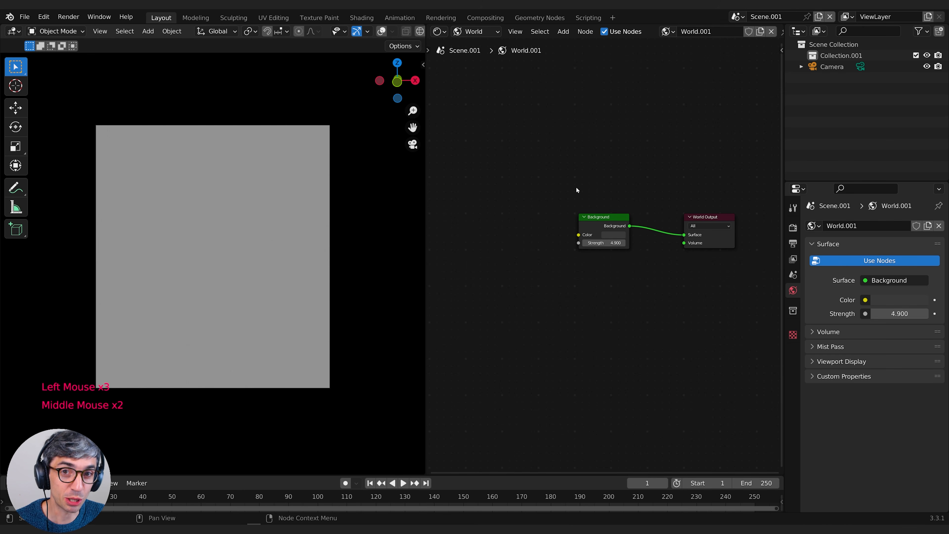
Add a Noise Texture node to the world nodes and place it well to the left of the Background node
{"action": "middle_click_drag", "start_coordinate": [535, 175], "coordinate": [612, 177]}
{"action": "key", "text": "shift+a"}
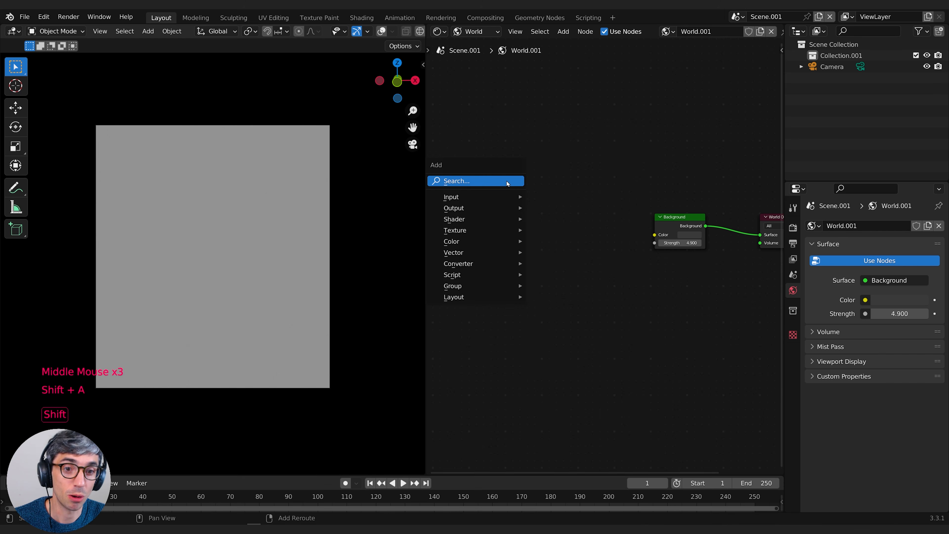
{"action": "left_click", "coordinate": [506, 181]}
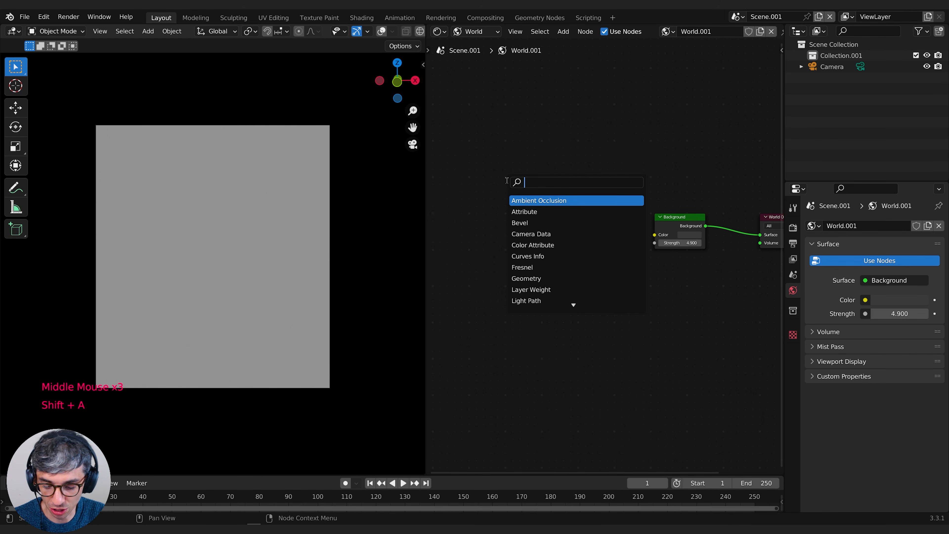
{"action": "type", "text": "nopise"}
{"action": "key", "text": "BackSpace"}
{"action": "key", "text": "BackSpace"}
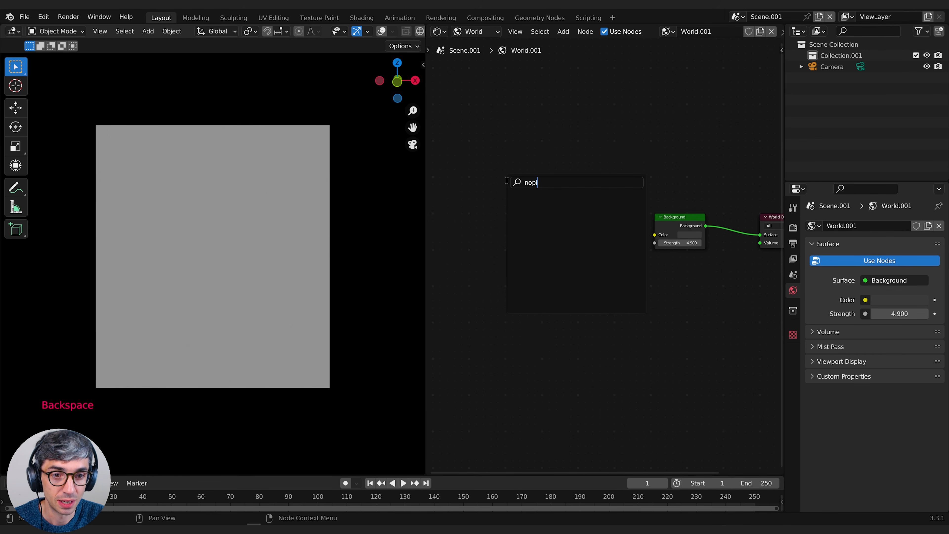
{"action": "key", "text": "BackSpace"}
{"action": "key", "text": "Return"}
{"action": "left_click", "coordinate": [506, 180]}
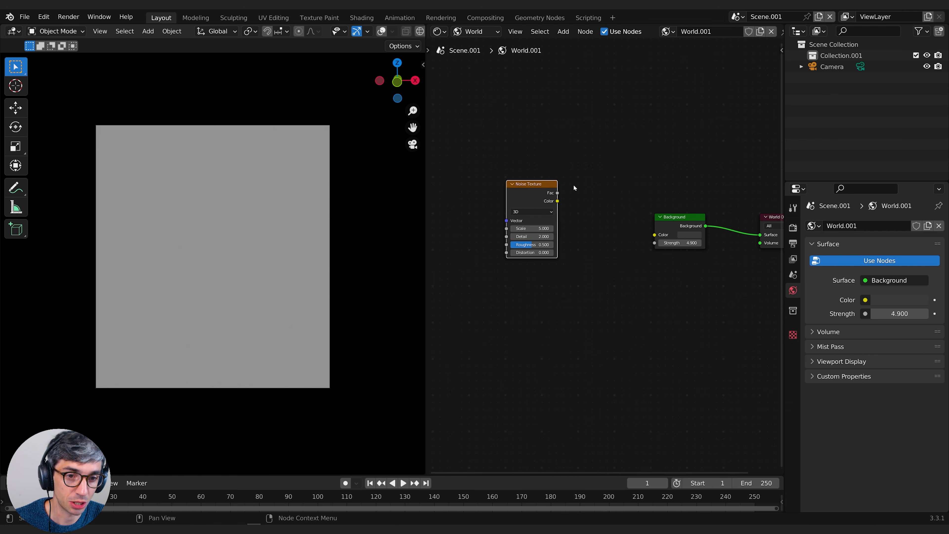
{"action": "left_click_drag", "start_coordinate": [540, 184], "coordinate": [508, 200]}
Add a ColorRamp node between the Noise Texture and Background nodes
{"action": "left_click", "coordinate": [555, 188]}
{"action": "key", "text": "shift+a"}
{"action": "left_click", "coordinate": [555, 186]}
{"action": "type", "text": "c"}
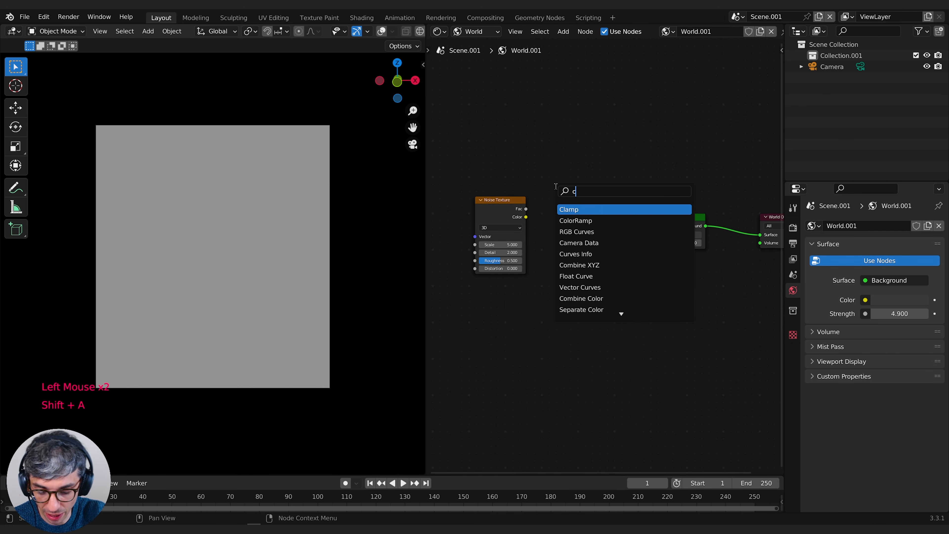
{"action": "left_click_drag", "start_coordinate": [633, 223], "coordinate": [642, 220]}
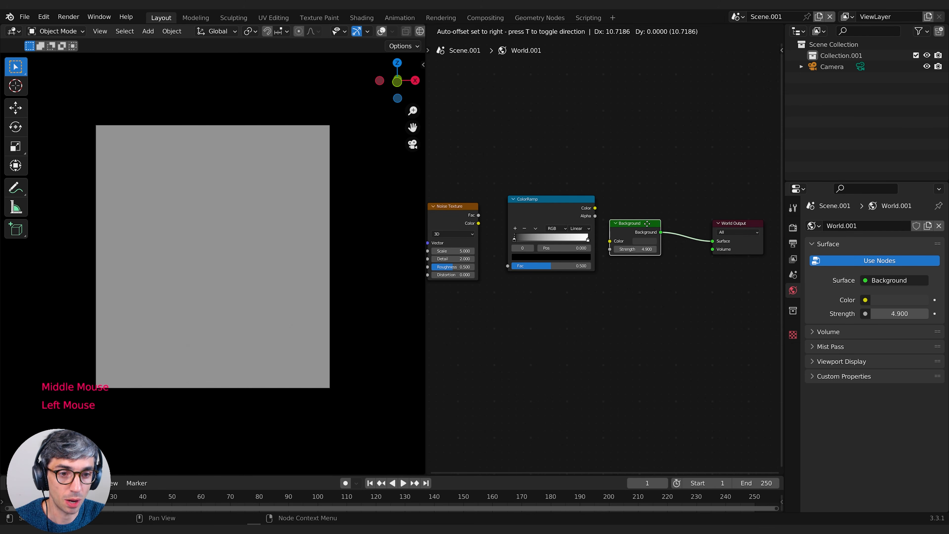
Connect the Noise Texture's Fac to the ColorRamp's Fac, and the ColorRamp's Color to the Background's Color
{"action": "middle_click_drag", "start_coordinate": [500, 239], "coordinate": [522, 230]}
{"action": "left_click_drag", "start_coordinate": [501, 208], "coordinate": [531, 257]}
{"action": "left_click", "coordinate": [619, 201]}
{"action": "left_click_drag", "start_coordinate": [618, 201], "coordinate": [645, 232]}
{"action": "middle_click_drag", "start_coordinate": [507, 221], "coordinate": [560, 212]}
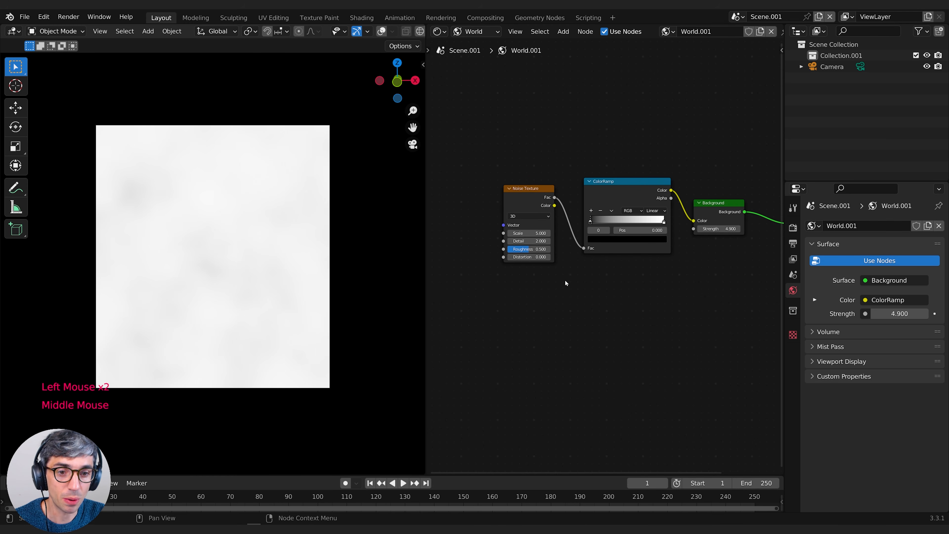
Create the starfield by setting the Noise Texture scale to 200 and moving the ColorRamp's black stop to 0.724
{"action": "left_click", "coordinate": [525, 233]}
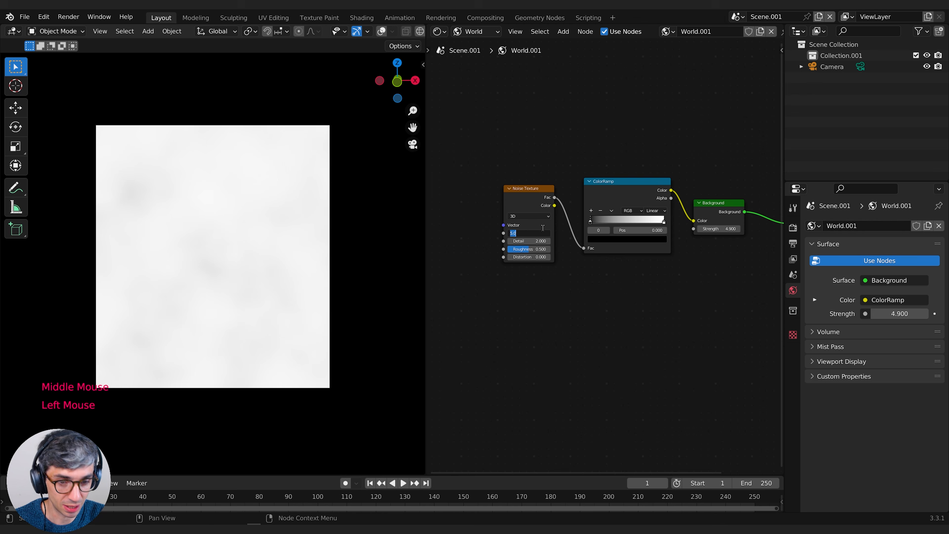
{"action": "type", "text": "200"}
{"action": "key", "text": "Return"}
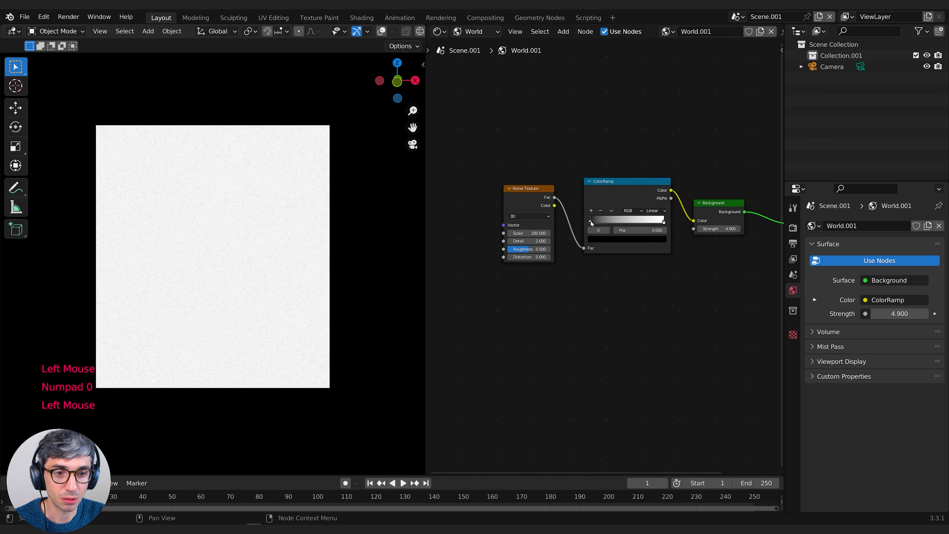
{"action": "left_click_drag", "start_coordinate": [591, 221], "coordinate": [648, 222]}
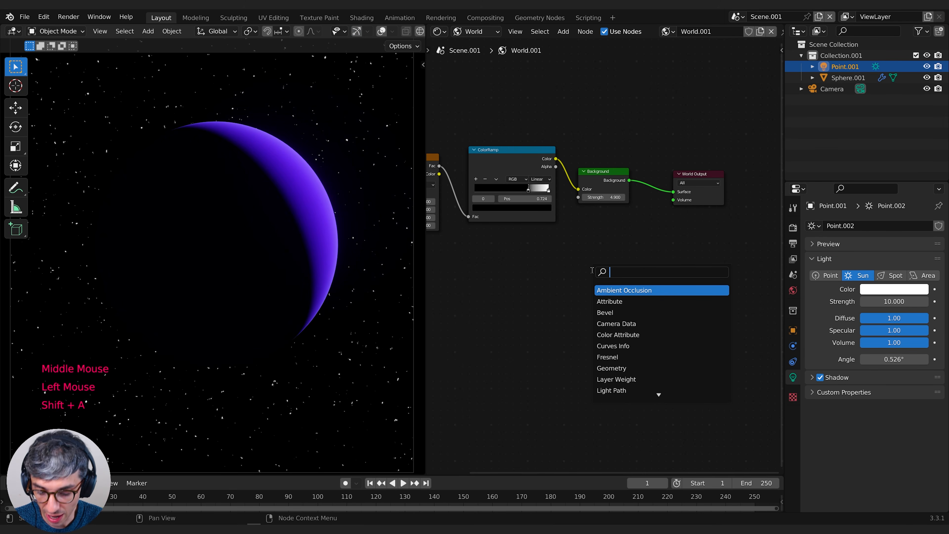
Add a Volume Scatter node to the world nodes and place it below the Background node
{"action": "type", "text": "volu"}
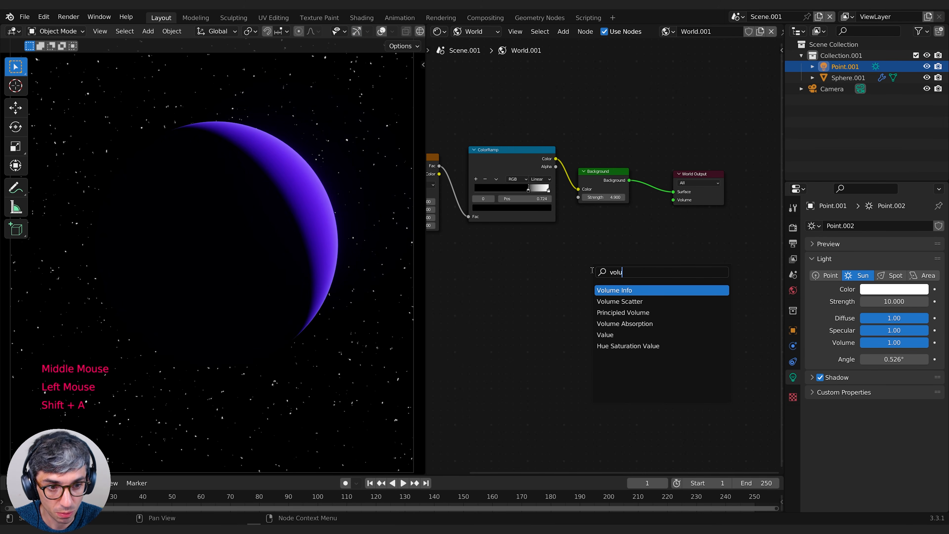
{"action": "key", "text": "Down"}
{"action": "key", "text": "Return"}
{"action": "left_click", "coordinate": [591, 270]}
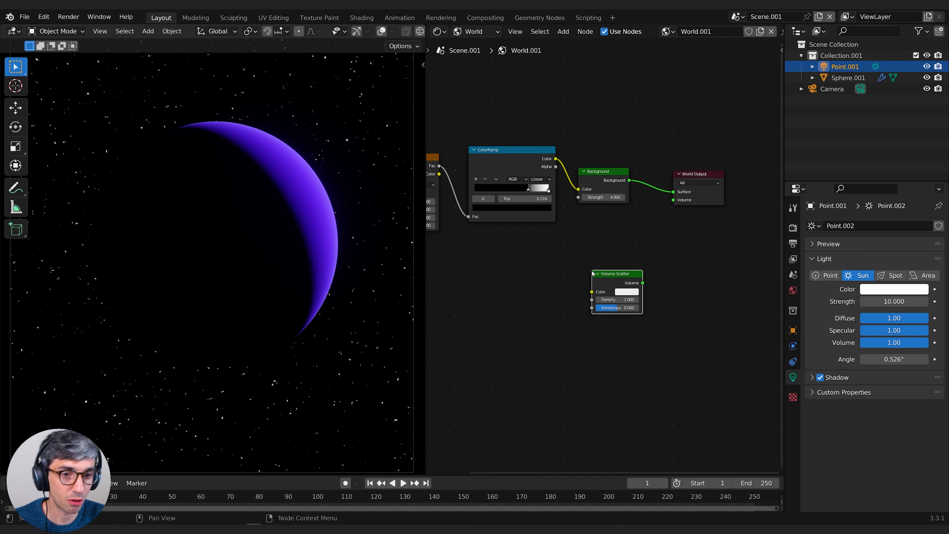
{"action": "left_click_drag", "start_coordinate": [611, 279], "coordinate": [585, 253]}
Show the scene's render settings and collapse the Ambient Occlusion and Bloom sections
{"action": "left_click", "coordinate": [792, 227]}
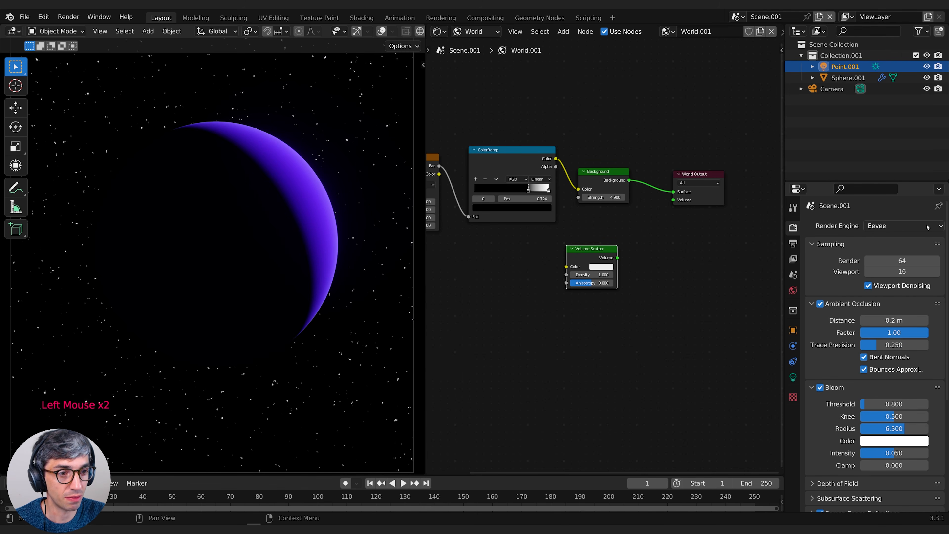
{"action": "scroll", "coordinate": [860, 322], "scroll_direction": "down", "scroll_amount": 1}
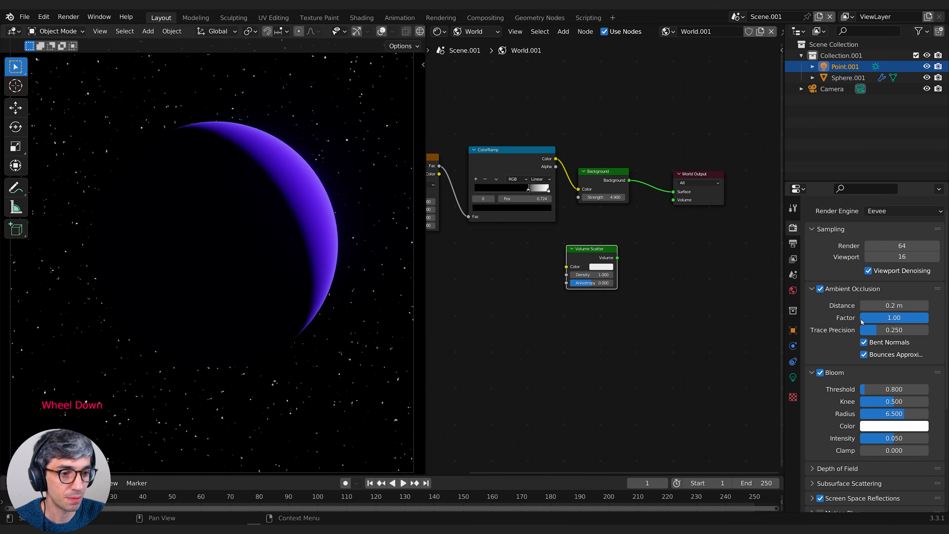
{"action": "left_click", "coordinate": [811, 290]}
{"action": "left_click", "coordinate": [822, 303]}
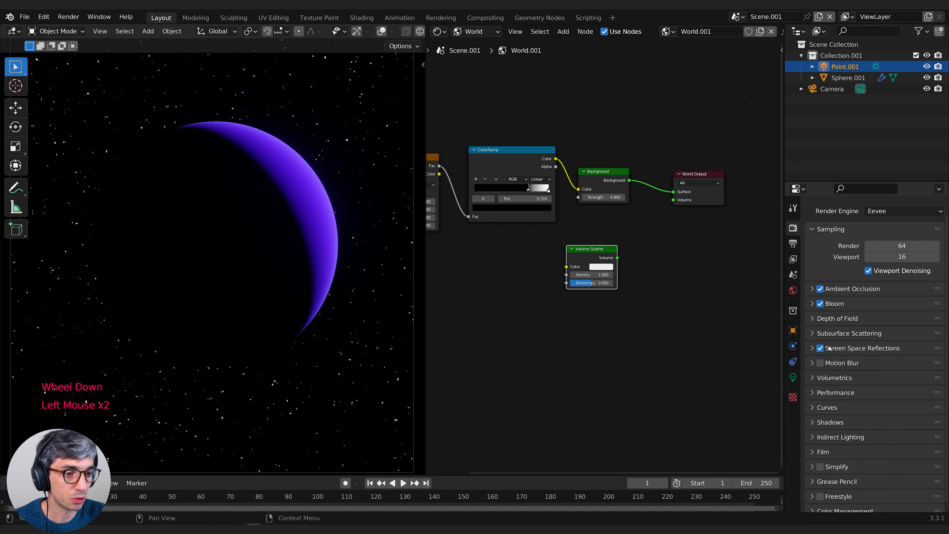
Set the Volume Scatter density to 0.01 and connect its Volume output to the World Output's Volume input
{"action": "middle_click_drag", "start_coordinate": [635, 251], "coordinate": [630, 265]}
{"action": "left_click_drag", "start_coordinate": [590, 265], "coordinate": [596, 265]}
{"action": "middle_click_drag", "start_coordinate": [704, 274], "coordinate": [691, 283]}
{"action": "left_click_drag", "start_coordinate": [578, 276], "coordinate": [570, 283]}
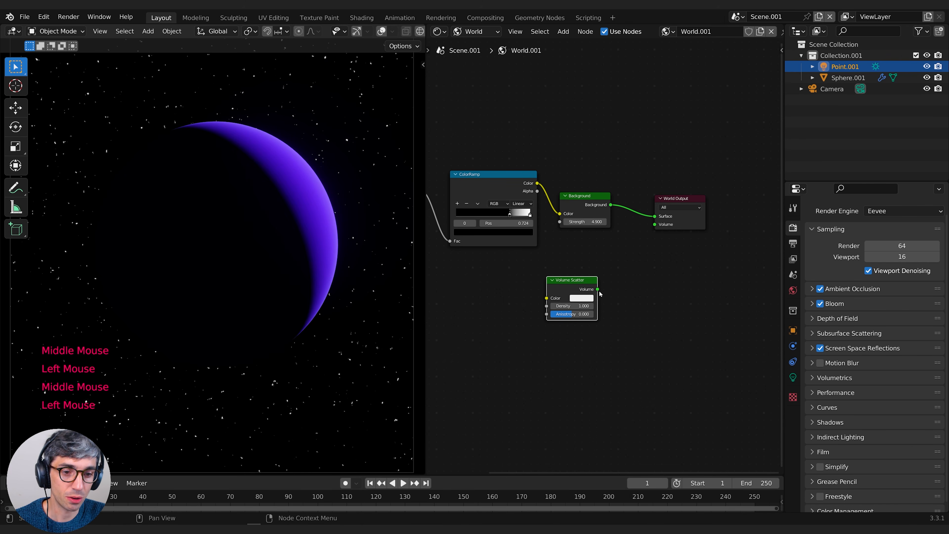
{"action": "double_click", "coordinate": [571, 305]}
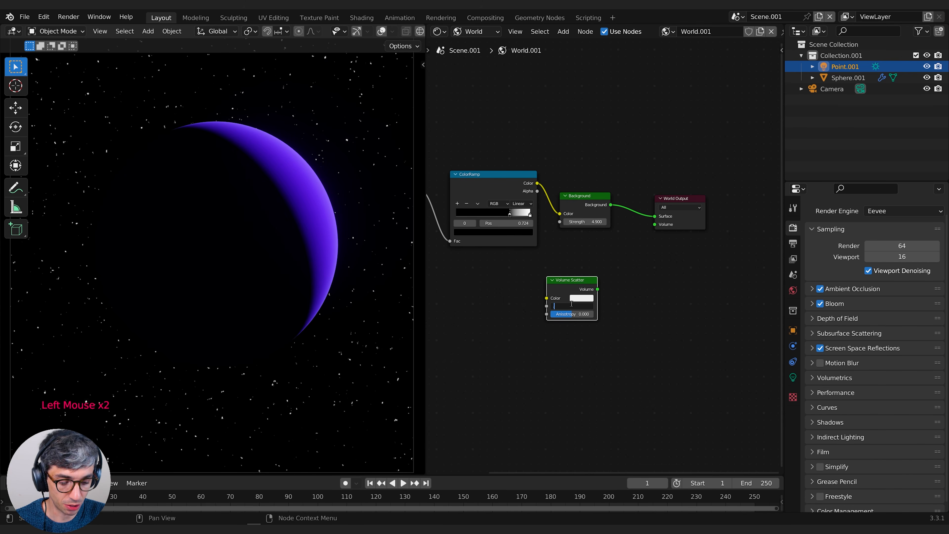
{"action": "type", "text": ".01"}
{"action": "key", "text": "Return"}
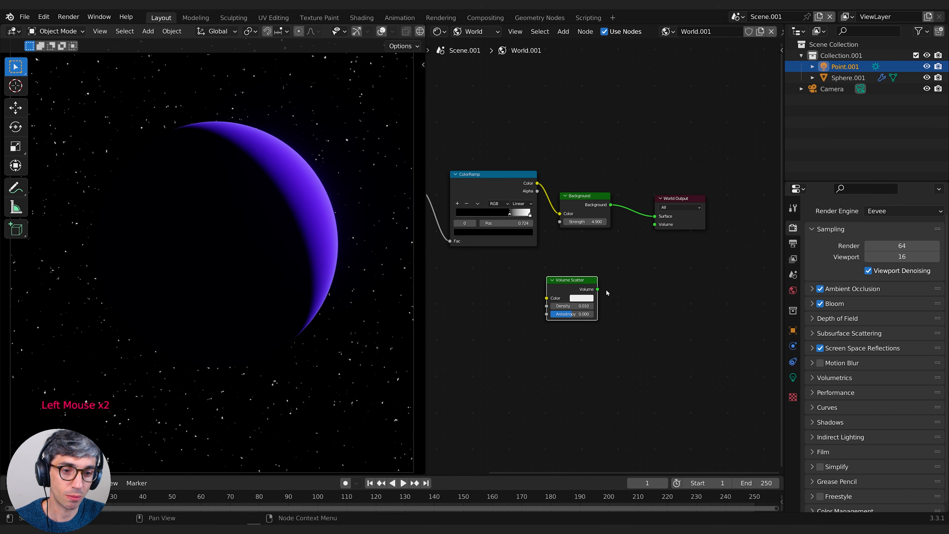
{"action": "left_click_drag", "start_coordinate": [598, 289], "coordinate": [656, 228]}
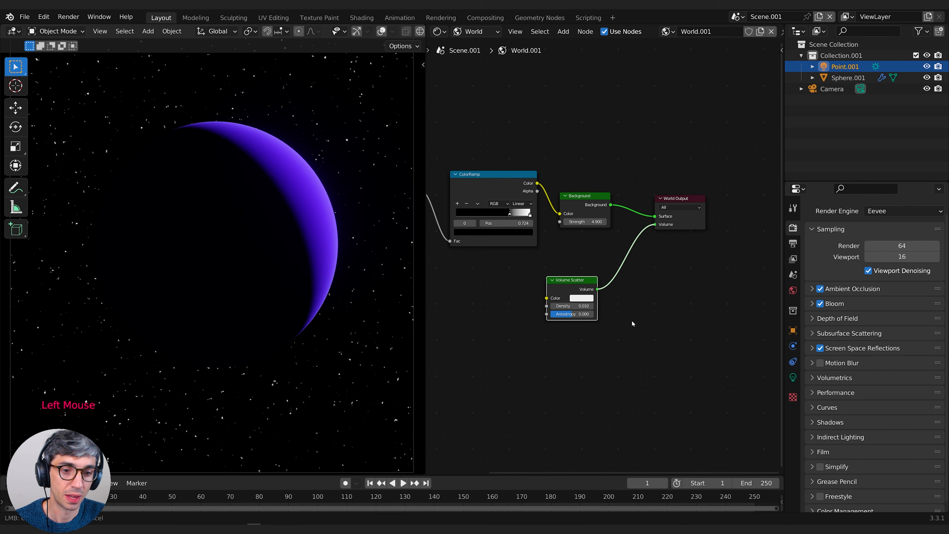
Set the Volume Scatter anisotropy to 0.99
{"action": "middle_click_drag", "start_coordinate": [578, 342], "coordinate": [579, 344]}
{"action": "mouse_move", "coordinate": [576, 317]}
{"action": "left_mouse_down"}
{"action": "mouse_move", "coordinate": [552, 316]}
{"action": "mouse_move", "coordinate": [593, 317]}
{"action": "left_mouse_up"}
{"action": "left_click", "coordinate": [578, 317]}
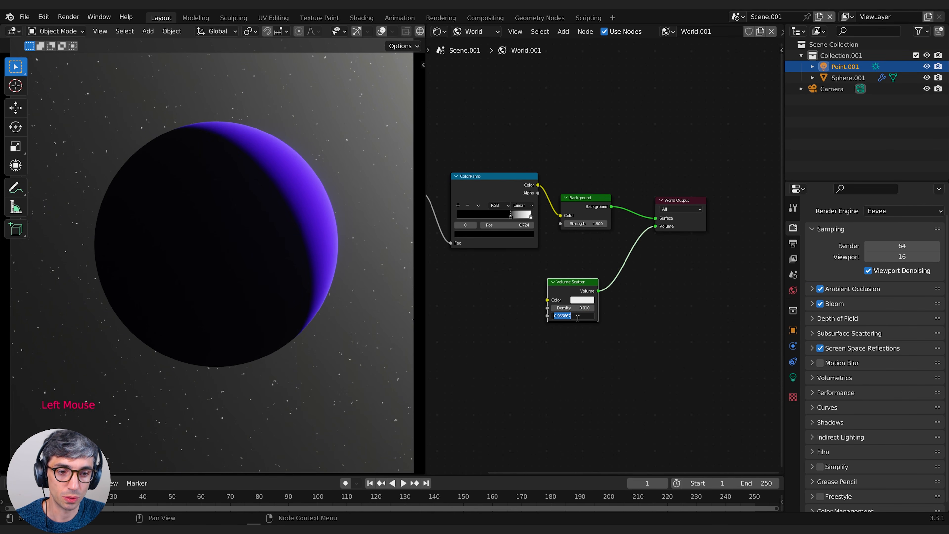
{"action": "type", "text": ".99"}
{"action": "key", "text": "Return"}
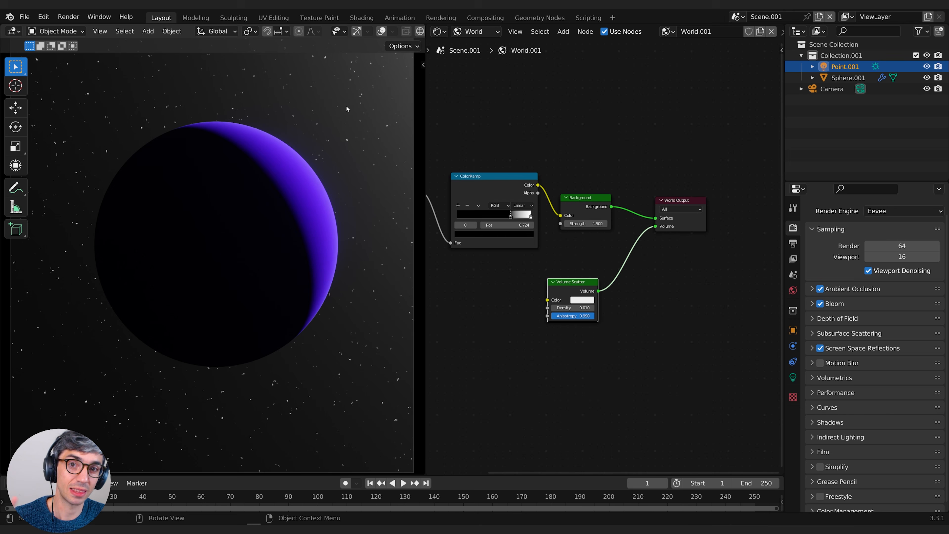
Select the Point.001 sun light, show its light settings, and frame the whole camera view
{"action": "left_click", "coordinate": [847, 67]}
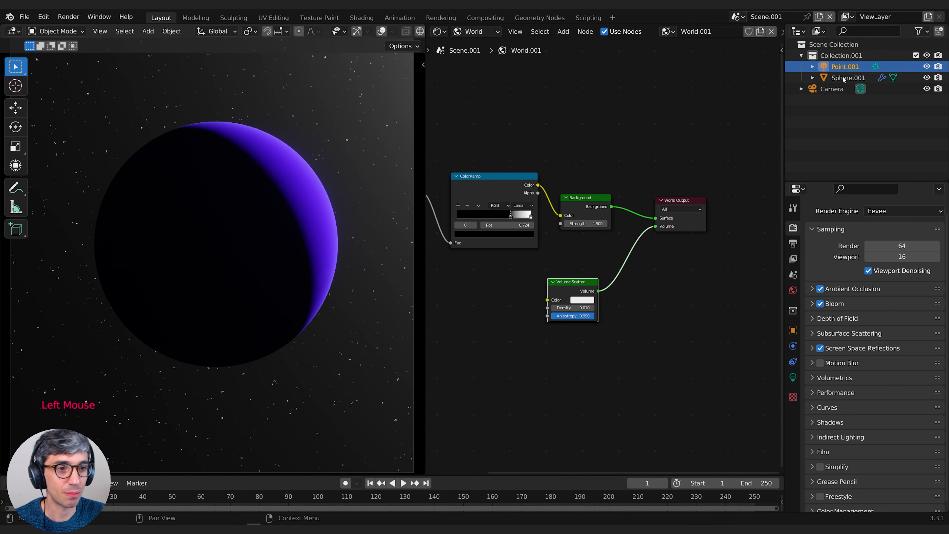
{"action": "left_click", "coordinate": [792, 378]}
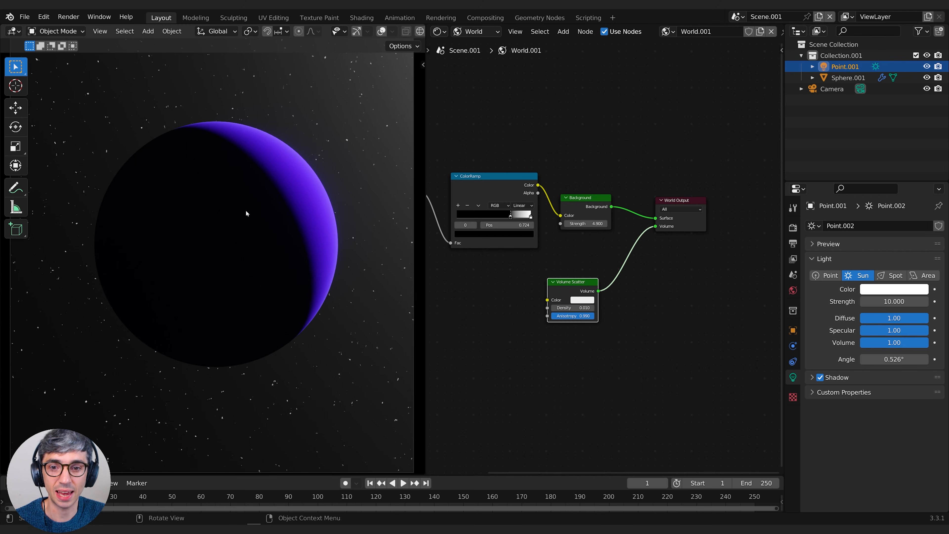
{"action": "scroll", "coordinate": [388, 157], "scroll_direction": "down", "scroll_amount": 2}
{"action": "middle_click_drag", "start_coordinate": [343, 142], "coordinate": [329, 161], "text": "shift"}
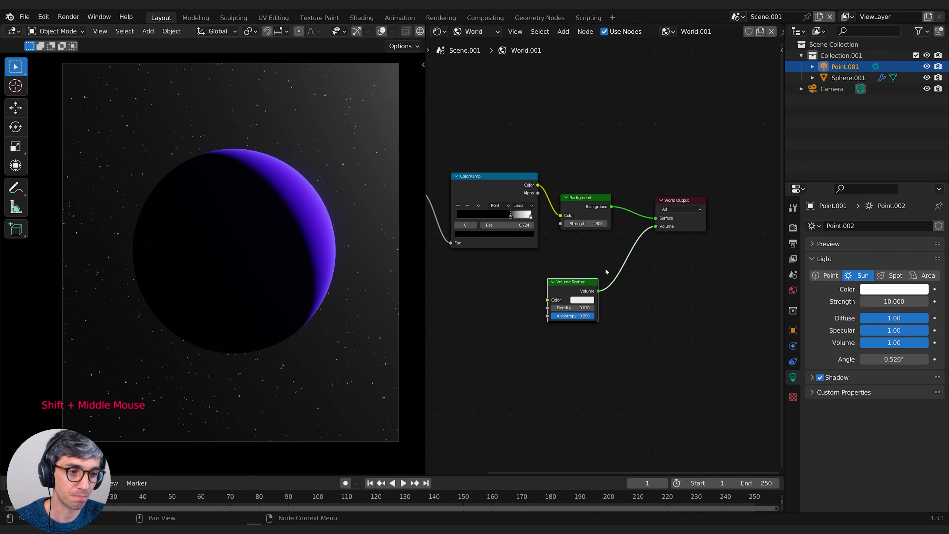
Set the Volume Scatter color to a saturated blue with hue 0.610 and saturation 0.853
{"action": "left_click", "coordinate": [572, 292]}
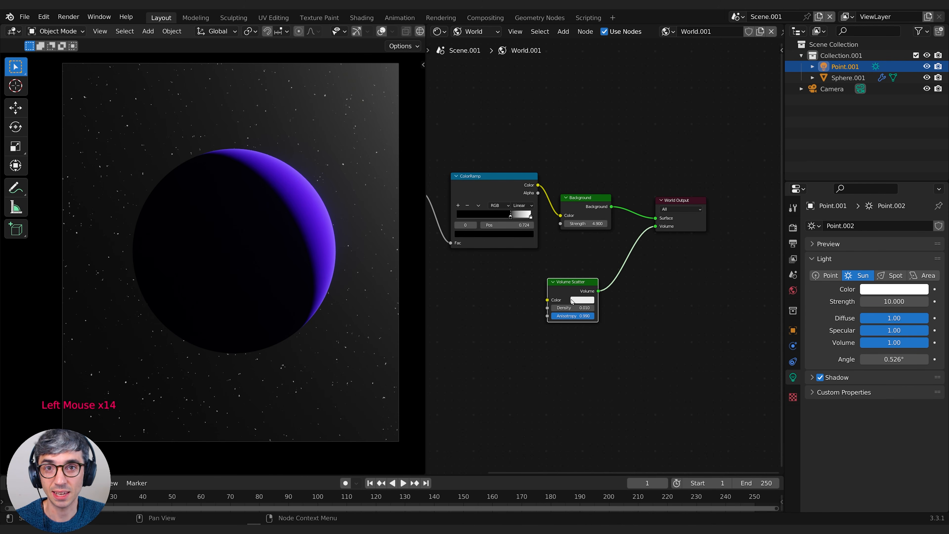
{"action": "left_click", "coordinate": [582, 300]}
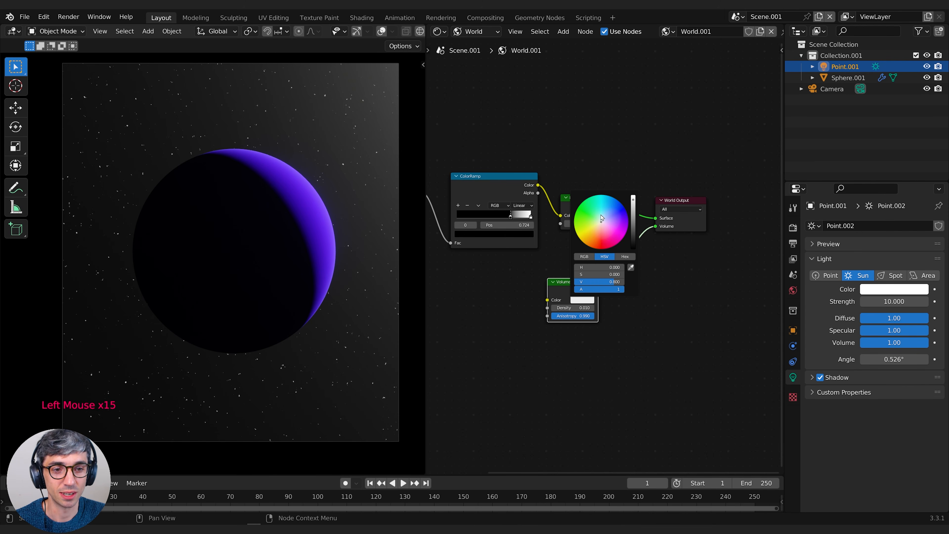
{"action": "left_click_drag", "start_coordinate": [610, 214], "coordinate": [610, 213]}
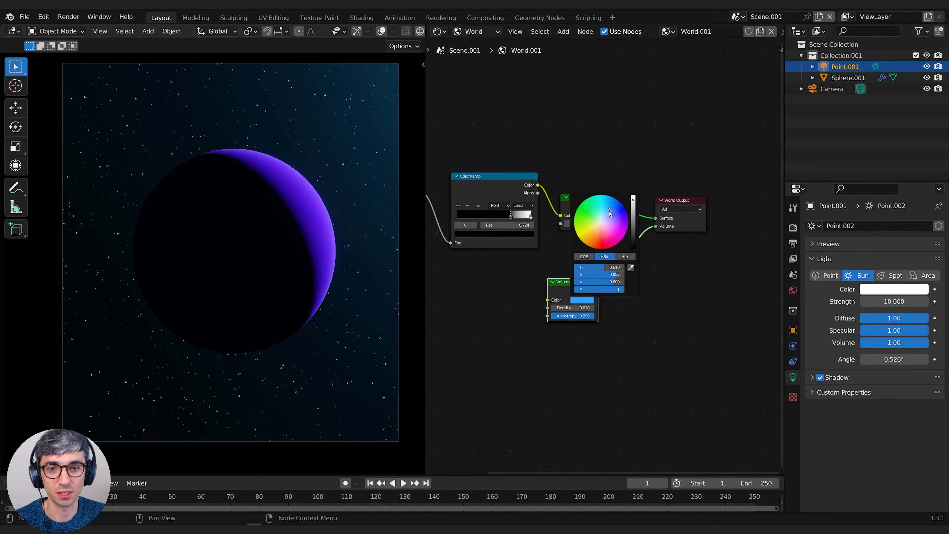
{"action": "left_click", "coordinate": [705, 369]}
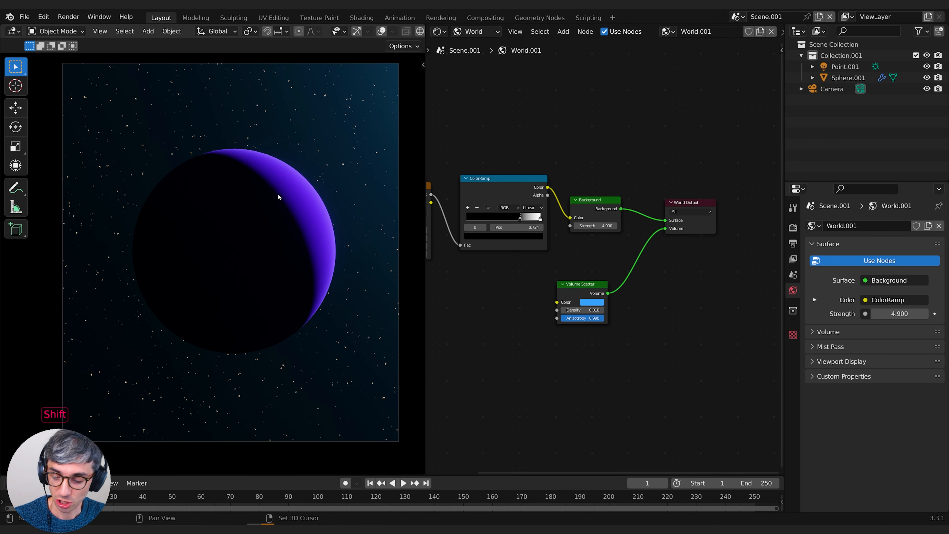
Add a UV sphere, shrink it to a small ball, and place it in the sky at the planet's upper right
{"action": "key", "text": "shift+a"}
{"action": "mouse_move", "coordinate": [264, 194]}
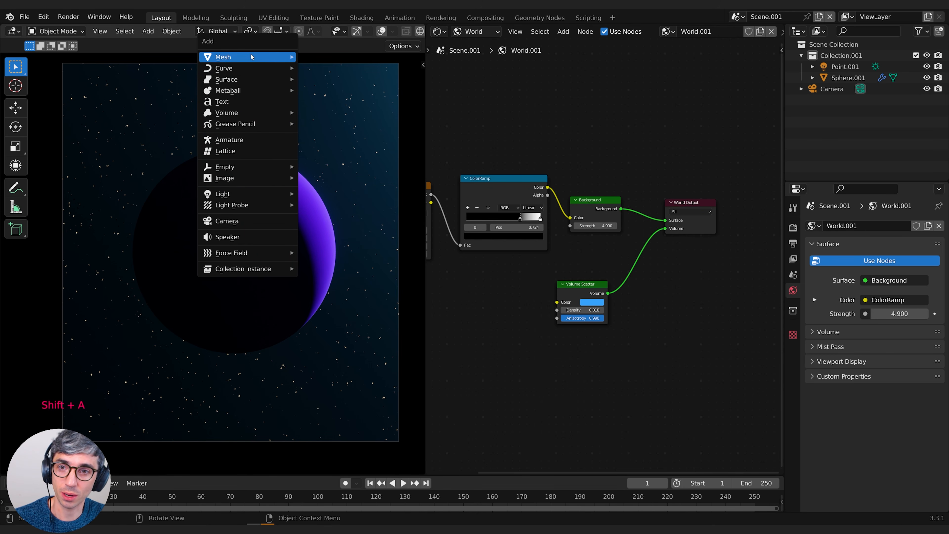
{"action": "mouse_move", "coordinate": [262, 57]}
{"action": "left_click", "coordinate": [320, 92]}
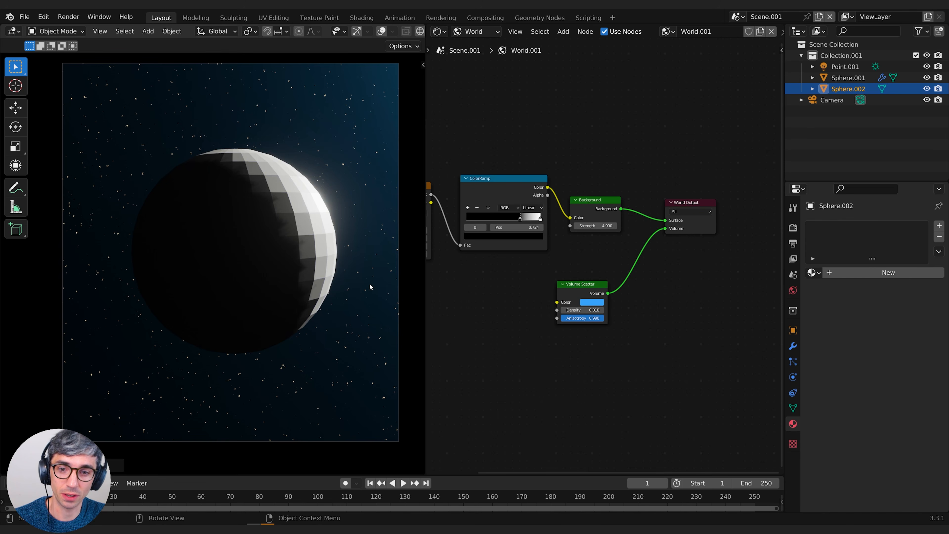
{"action": "key", "text": "s"}
{"action": "key", "text": "g"}
{"action": "left_click", "coordinate": [382, 173]}
{"action": "key", "text": "s"}
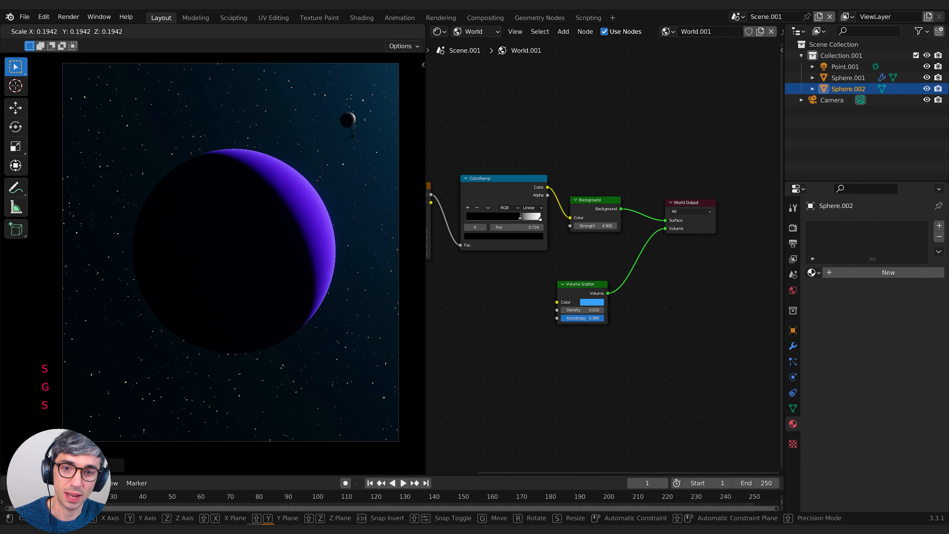
{"action": "left_click", "coordinate": [358, 136]}
Give the small sphere a new material with an orange-red Emission surface and a strength of 27.4
{"action": "left_click", "coordinate": [864, 273]}
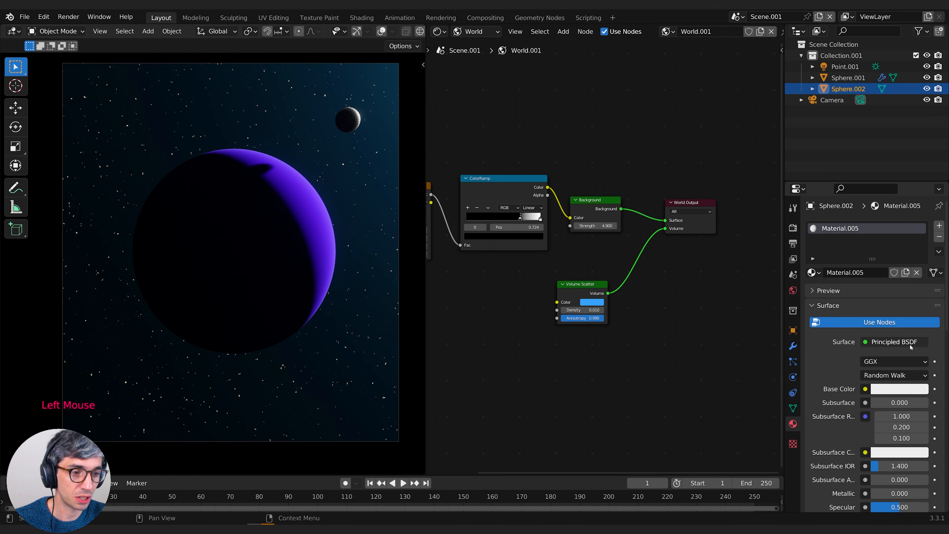
{"action": "left_click", "coordinate": [898, 342]}
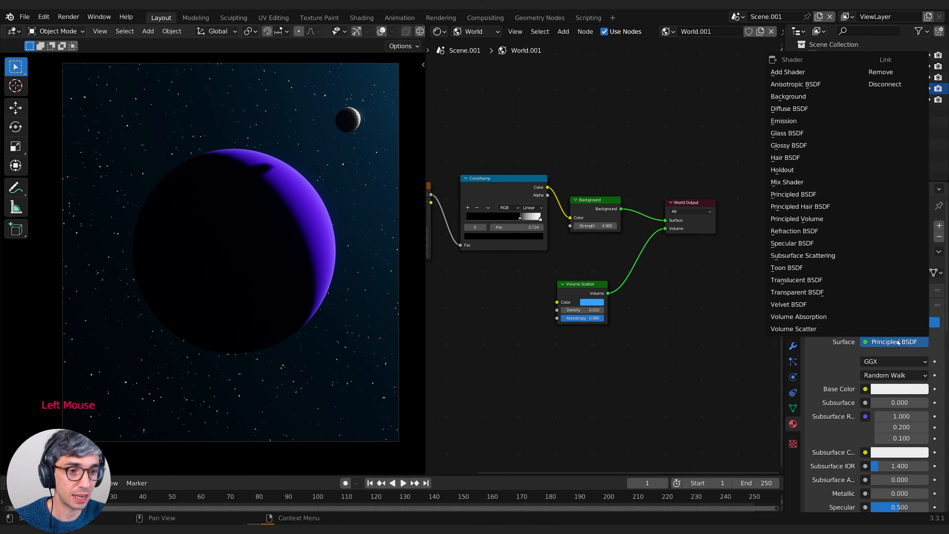
{"action": "left_click", "coordinate": [788, 121]}
{"action": "left_click_drag", "start_coordinate": [896, 375], "coordinate": [934, 375]}
{"action": "left_click", "coordinate": [900, 361]}
{"action": "left_click", "coordinate": [867, 264]}
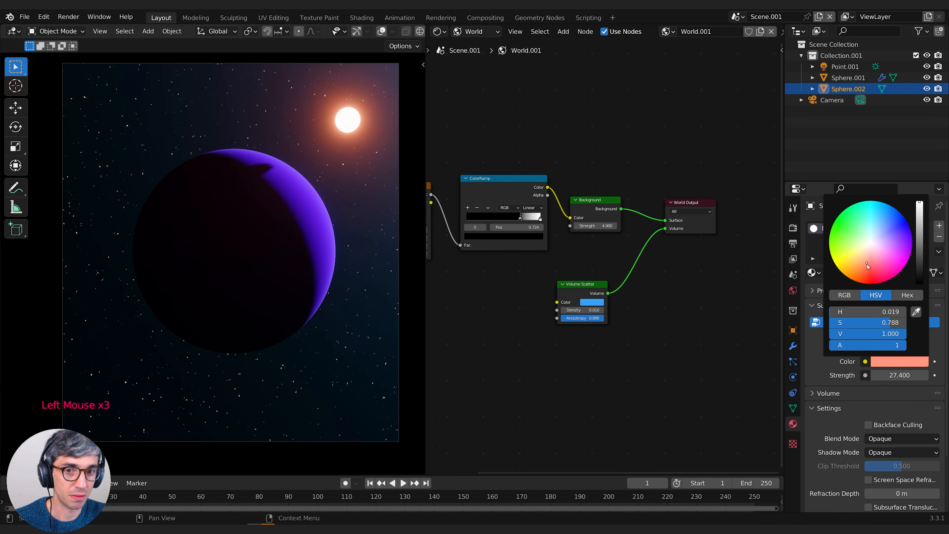
{"action": "left_click_drag", "start_coordinate": [867, 264], "coordinate": [865, 272]}
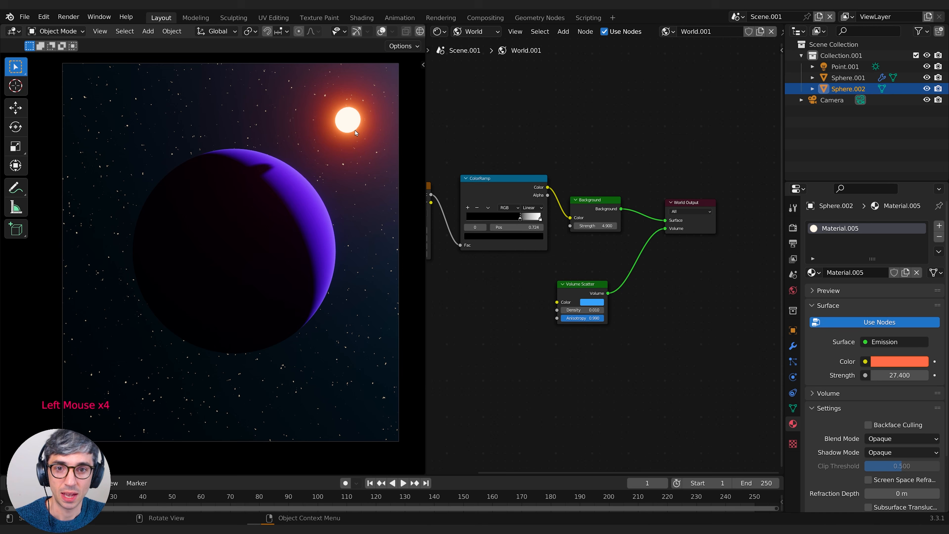
Move the glowing sphere freely and along the global X and Y axes to reposition it near the planet's lit side
{"action": "key", "text": "g"}
{"action": "key", "text": "g"}
{"action": "key", "text": "x"}
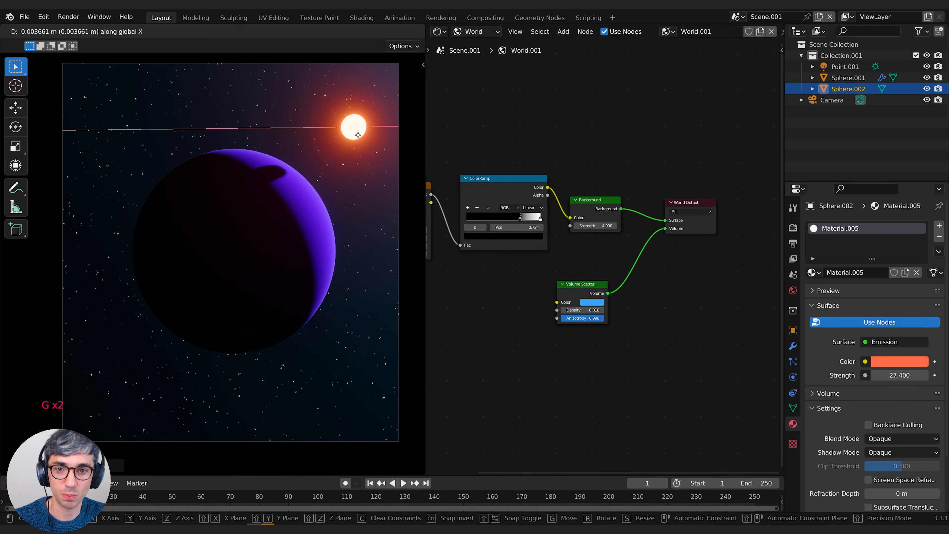
{"action": "key", "text": "g"}
{"action": "key", "text": "y"}
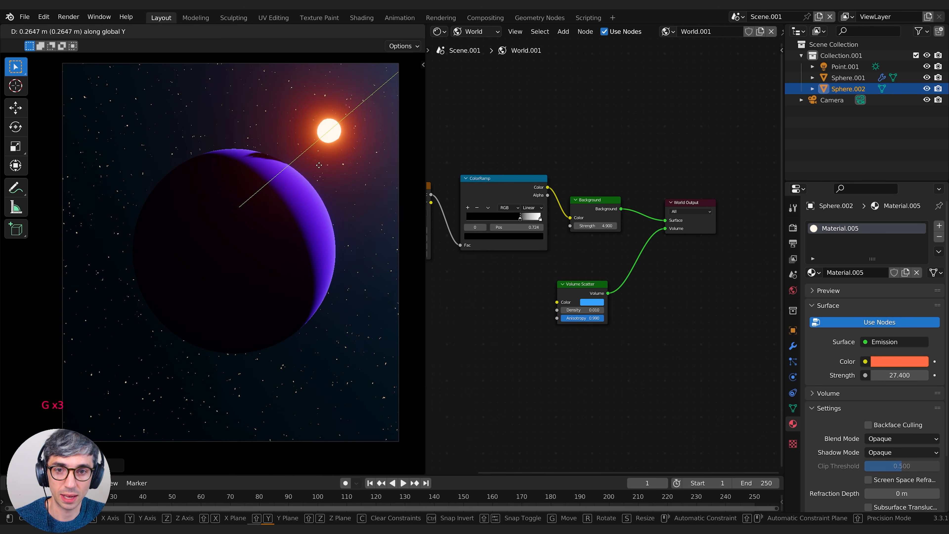
{"action": "left_click", "coordinate": [327, 202]}
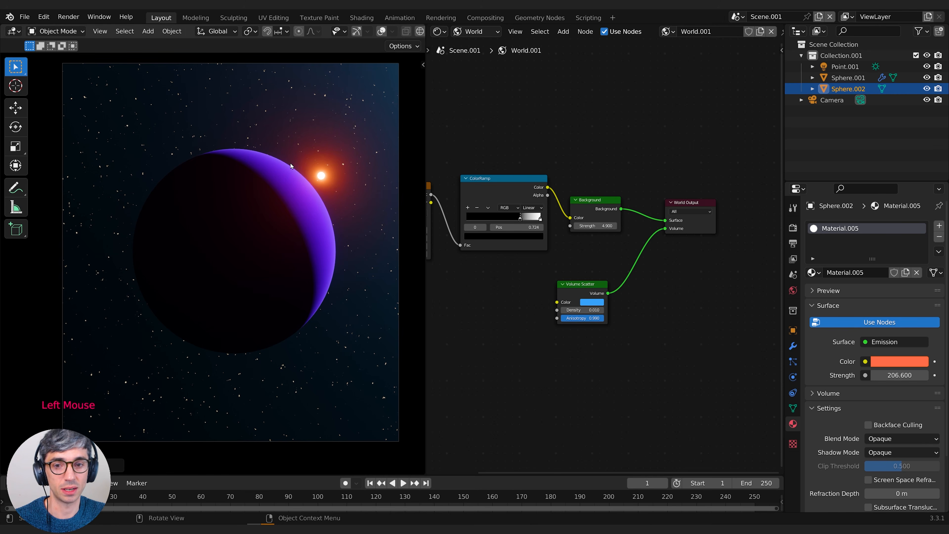
Move the glowing sphere onto the planet's lit rim and back out into the sky at its upper right
{"action": "key", "text": "g"}
{"action": "left_click", "coordinate": [343, 191]}
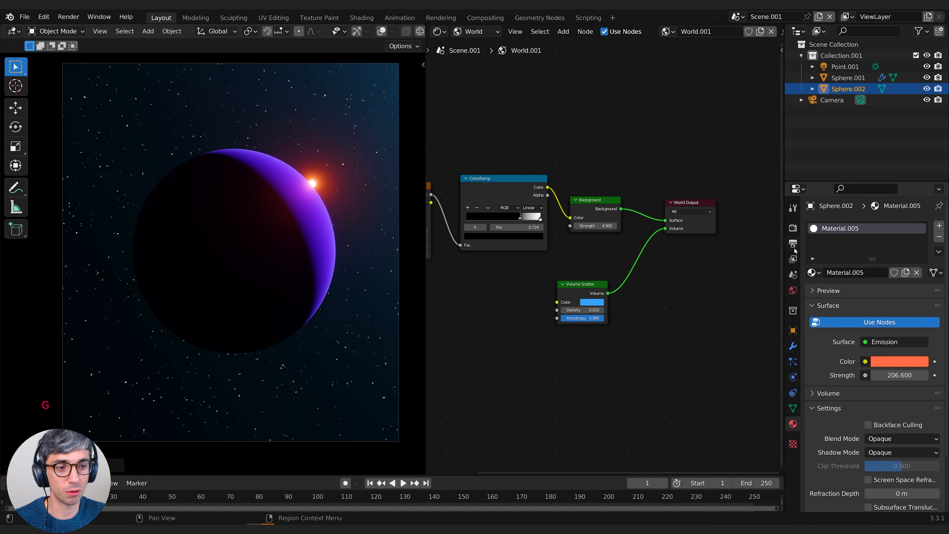
{"action": "left_click", "coordinate": [793, 228]}
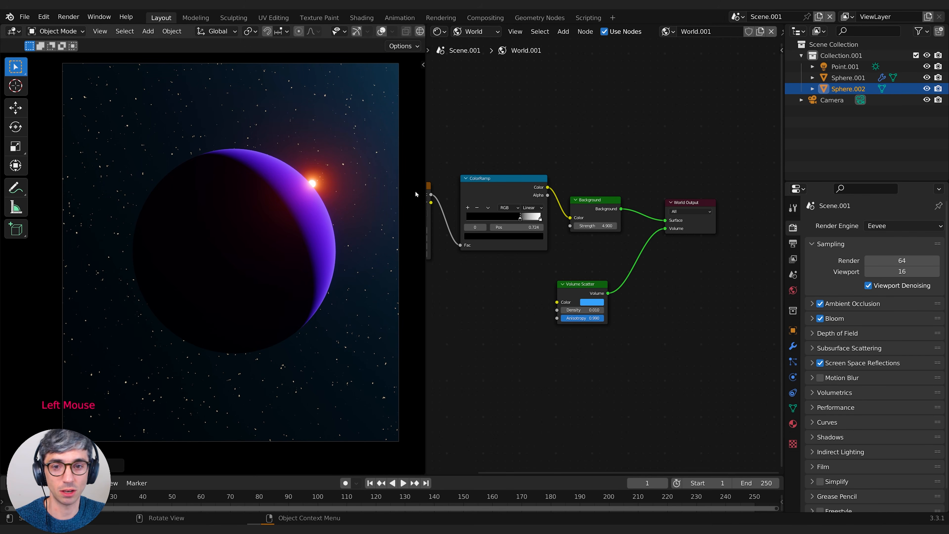
{"action": "key", "text": "g"}
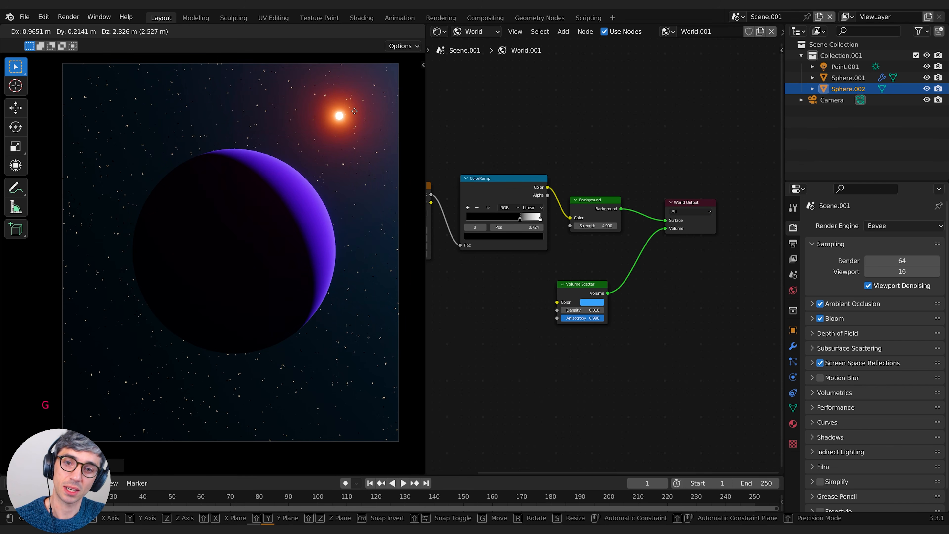
{"action": "left_click", "coordinate": [377, 120]}
Duplicate the glowing sphere and scale the copy down as a smaller companion star beside the original
{"action": "key", "text": "shift+d"}
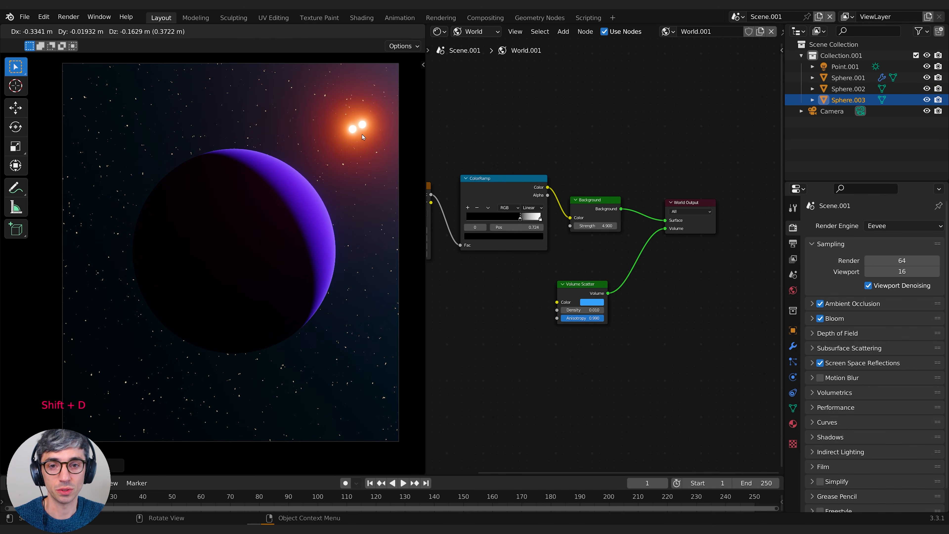
{"action": "key", "text": "Escape"}
{"action": "key", "text": "s"}
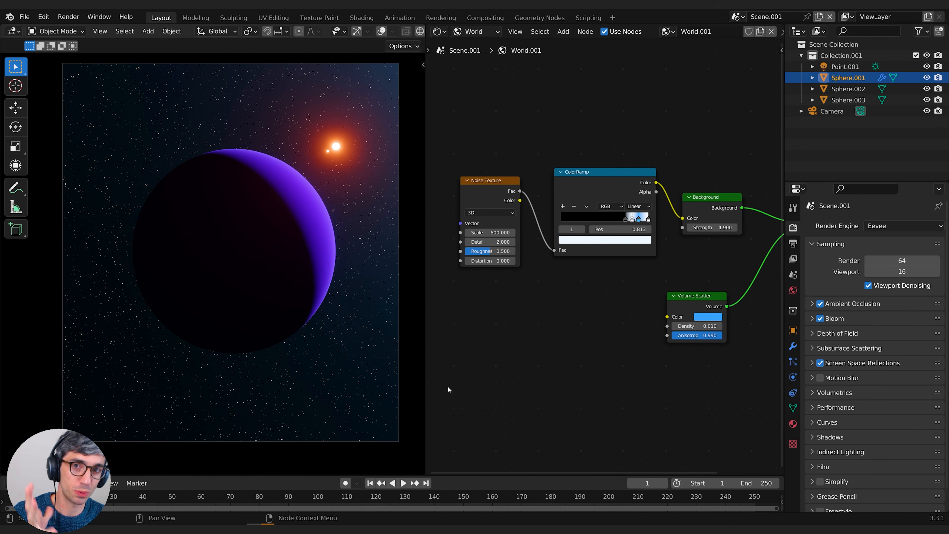
Select the large planet sphere and show its object material nodes in the shader editor
{"action": "left_click", "coordinate": [212, 212]}
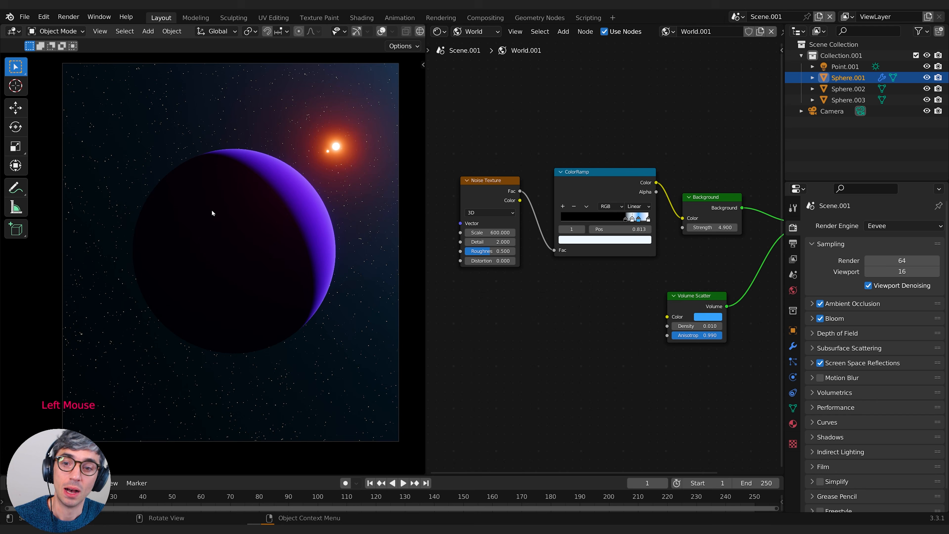
{"action": "left_click", "coordinate": [475, 31]}
{"action": "left_click", "coordinate": [471, 56]}
{"action": "middle_click_drag", "start_coordinate": [651, 151], "coordinate": [465, 92]}
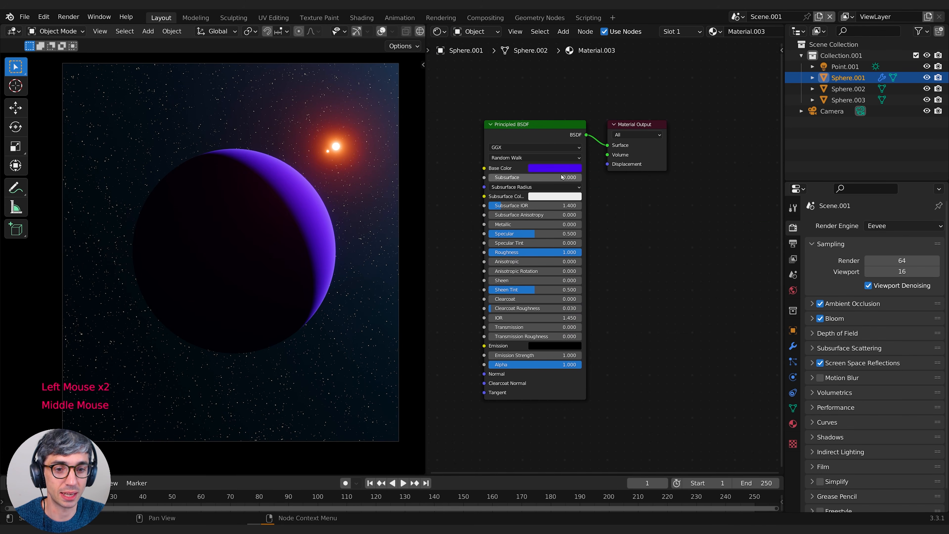
{"action": "middle_click_drag", "start_coordinate": [500, 280], "coordinate": [589, 279]}
{"action": "scroll", "coordinate": [547, 227], "scroll_direction": "up", "scroll_amount": 2}
{"action": "middle_click_drag", "start_coordinate": [547, 228], "coordinate": [573, 176]}
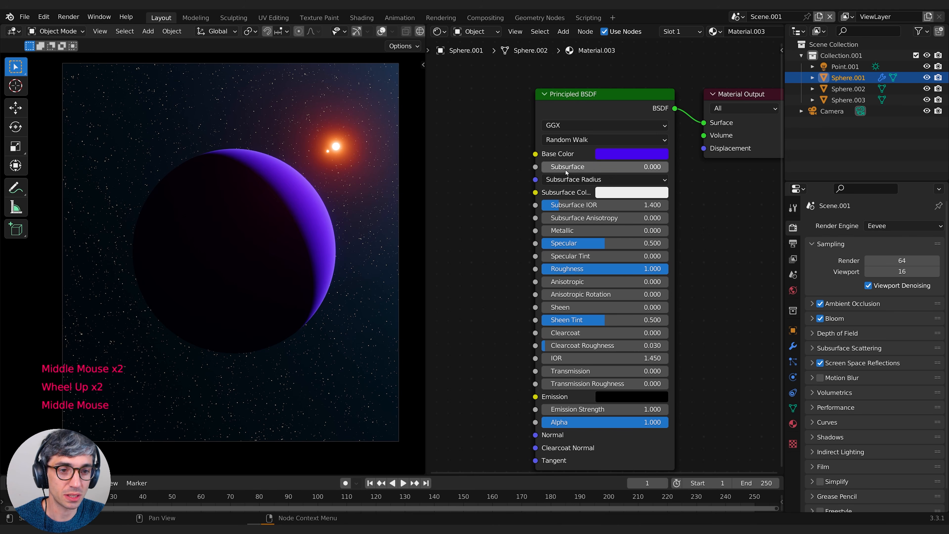
Set the planet material's Subsurface to about 0.3 and its Subsurface Color to light blue with hue 0.594 and saturation 0.672
{"action": "left_click", "coordinate": [565, 170]}
{"action": "left_click_drag", "start_coordinate": [565, 170], "coordinate": [628, 214]}
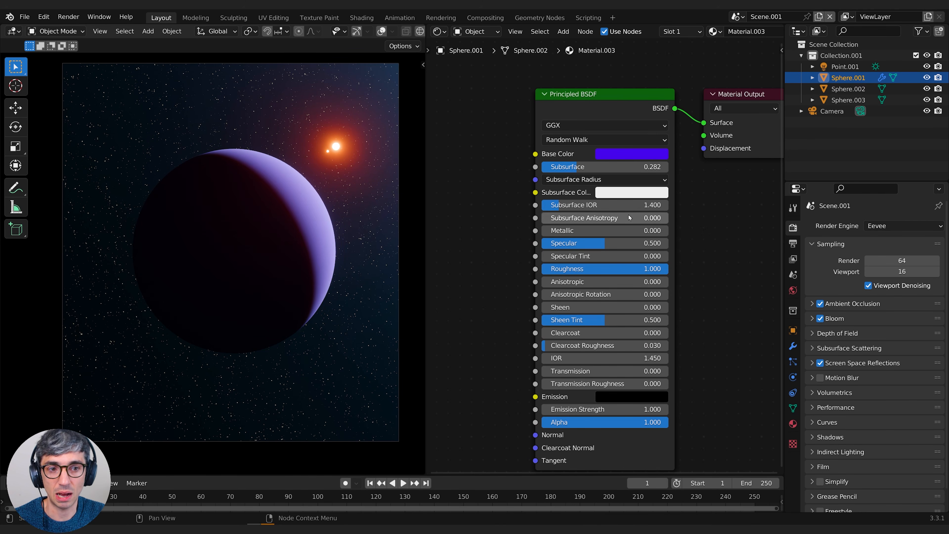
{"action": "left_click", "coordinate": [618, 194]}
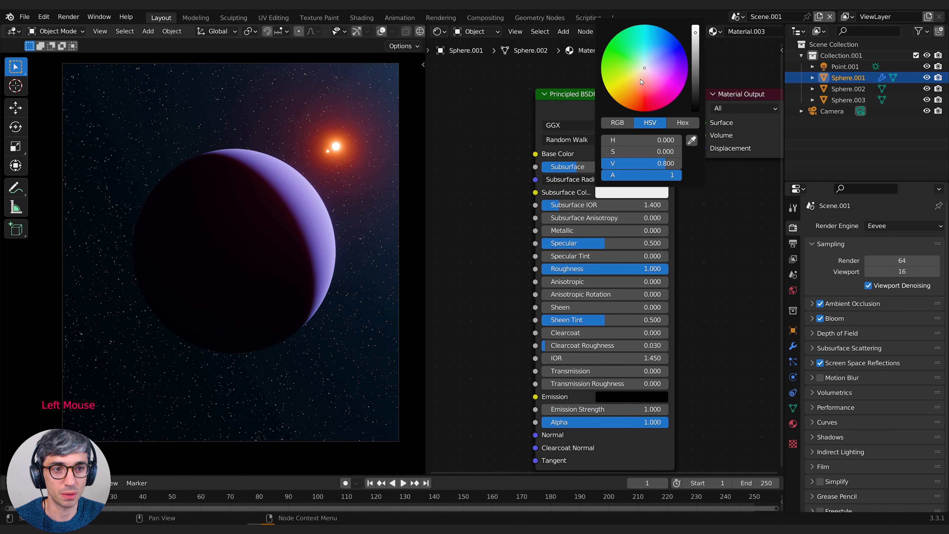
{"action": "left_click", "coordinate": [647, 82]}
{"action": "left_click", "coordinate": [652, 53]}
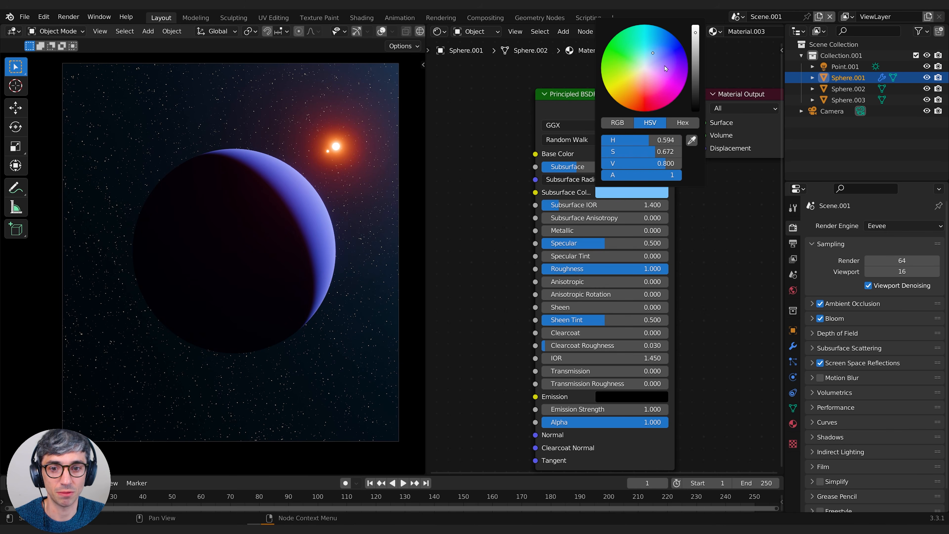
Add a Layer Weight node to the planet material and place it in front of the Principled BSDF node
{"action": "middle_click_drag", "start_coordinate": [472, 274], "coordinate": [537, 247]}
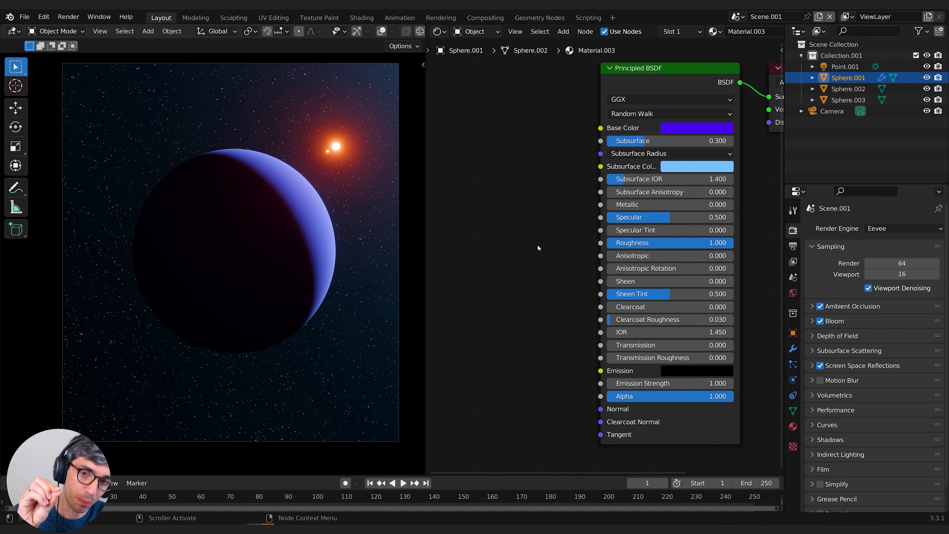
{"action": "middle_click_drag", "start_coordinate": [476, 248], "coordinate": [516, 250]}
{"action": "key", "text": "shift+a"}
{"action": "left_click", "coordinate": [516, 251]}
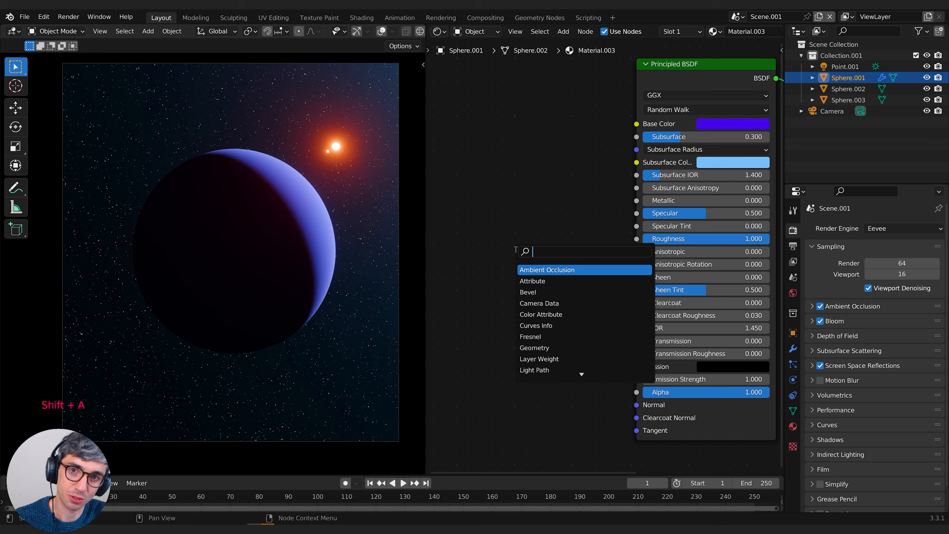
{"action": "key", "text": "BackSpace"}
{"action": "key", "text": "BackSpace"}
{"action": "key", "text": "BackSpace"}
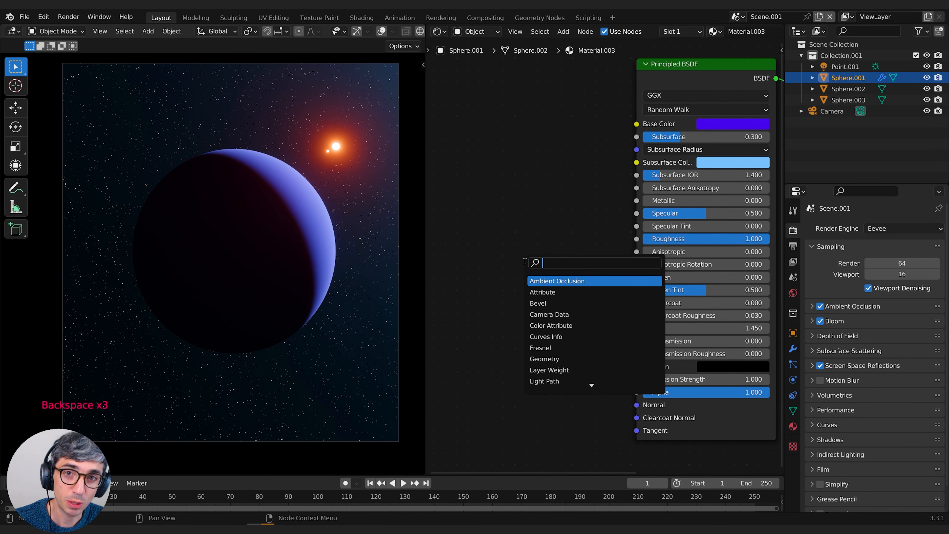
{"action": "type", "text": "weig"}
{"action": "key", "text": "Return"}
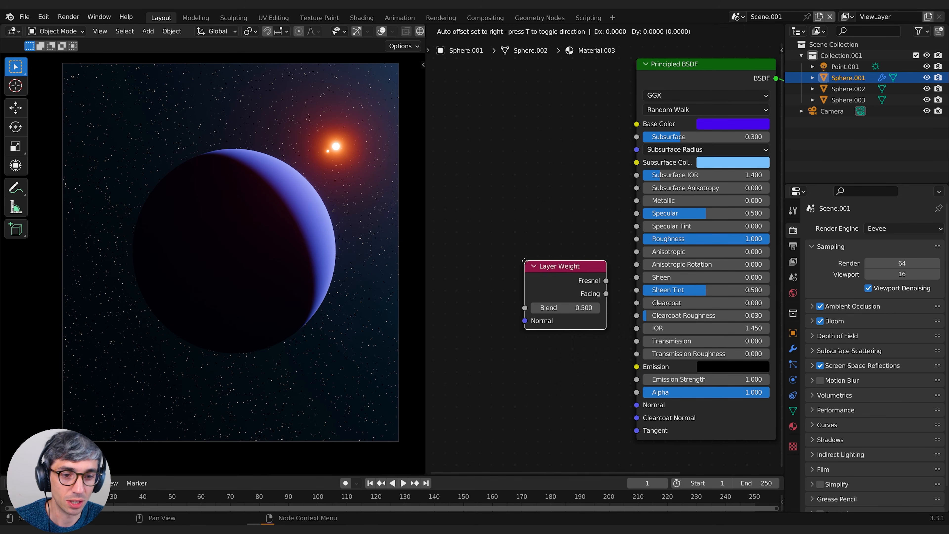
{"action": "left_click", "coordinate": [525, 261]}
{"action": "left_click_drag", "start_coordinate": [560, 274], "coordinate": [522, 292]}
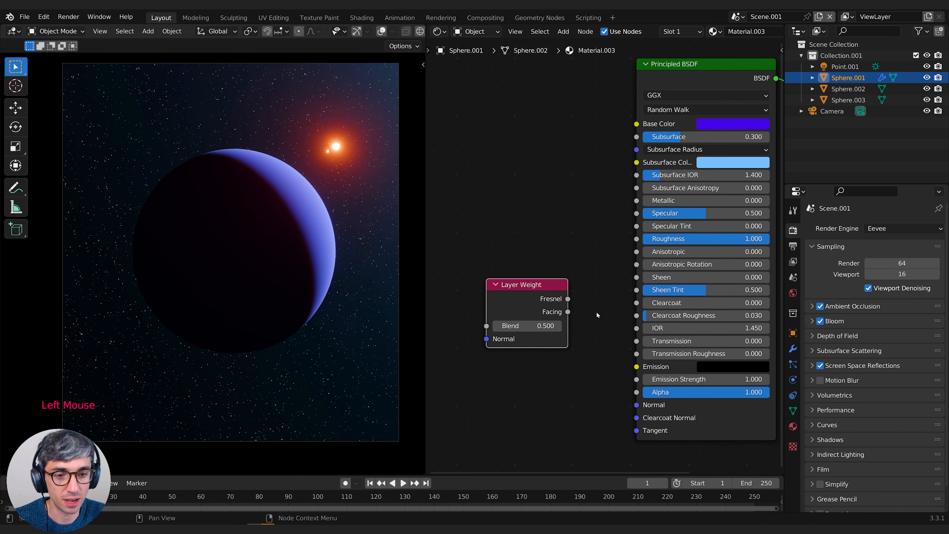
{"action": "middle_click_drag", "start_coordinate": [596, 312], "coordinate": [573, 311]}
{"action": "left_click", "coordinate": [493, 304]}
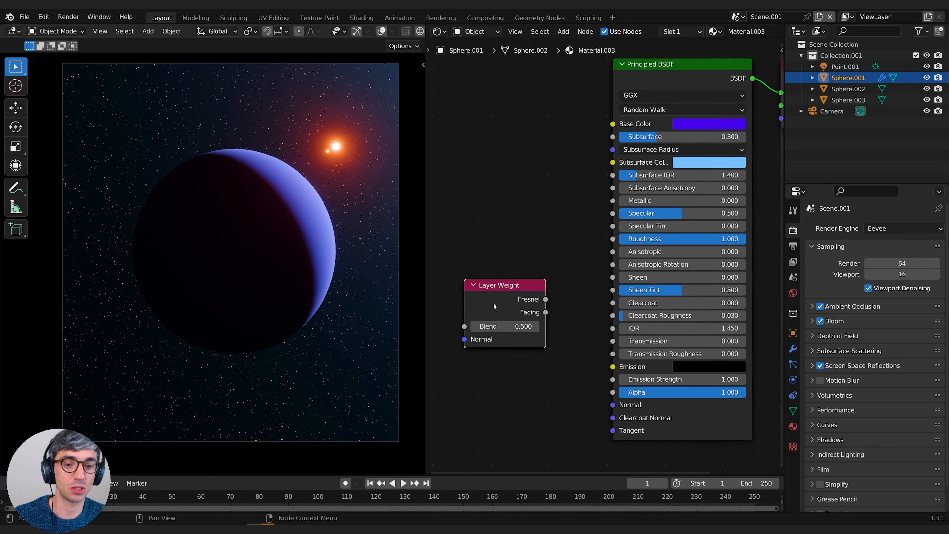
Add a ColorRamp node to the planet material and place it below the Layer Weight node
{"action": "middle_click_drag", "start_coordinate": [481, 251], "coordinate": [531, 222]}
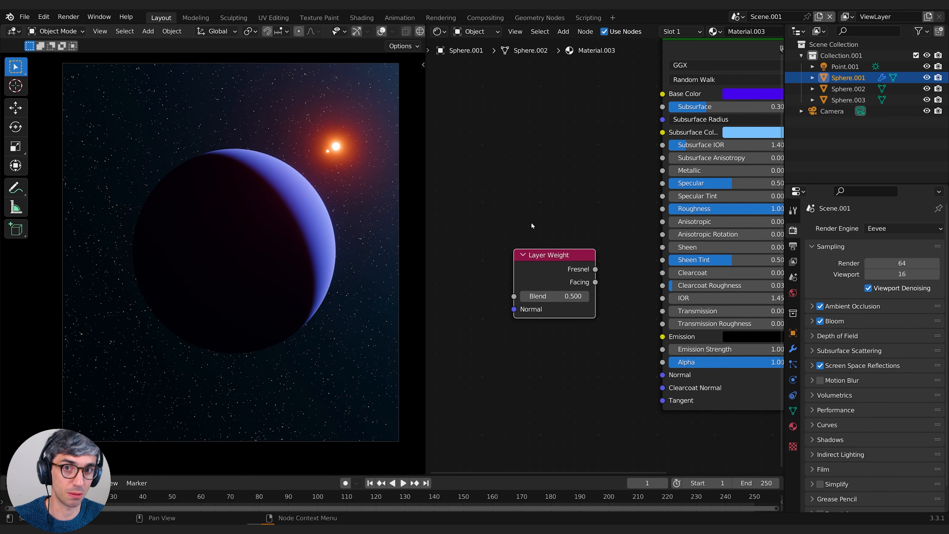
{"action": "middle_click_drag", "start_coordinate": [574, 234], "coordinate": [533, 241]}
{"action": "left_click_drag", "start_coordinate": [521, 273], "coordinate": [514, 271]}
{"action": "middle_click_drag", "start_coordinate": [539, 236], "coordinate": [582, 200]}
{"action": "left_click_drag", "start_coordinate": [541, 241], "coordinate": [514, 259]}
{"action": "left_click", "coordinate": [564, 218]}
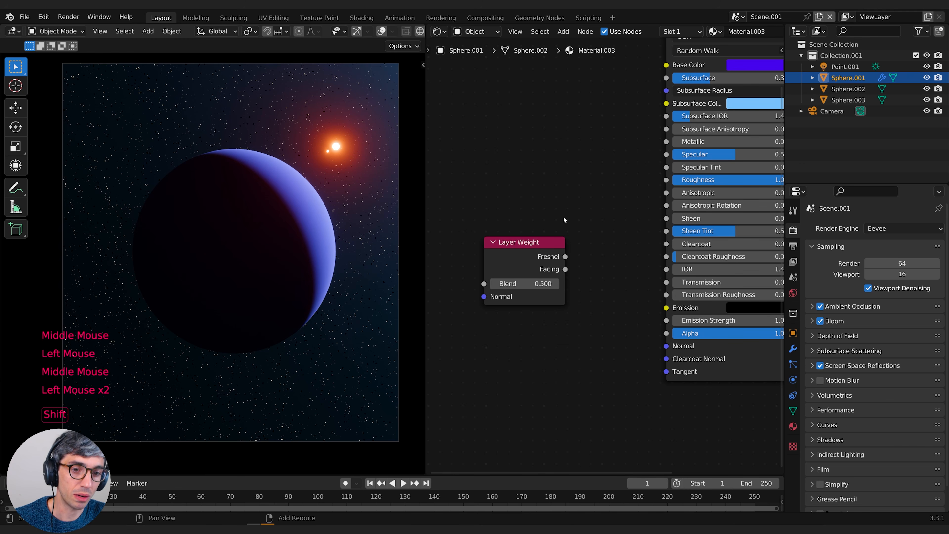
{"action": "key", "text": "shift+a"}
{"action": "left_click", "coordinate": [564, 199]}
{"action": "type", "text": "color"}
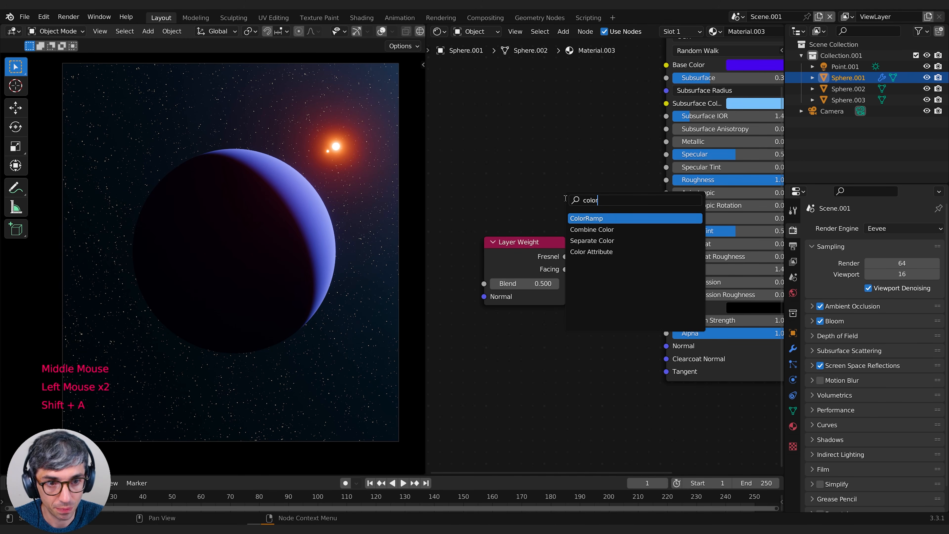
{"action": "key", "text": "Return"}
{"action": "left_click", "coordinate": [539, 327]}
{"action": "middle_click_drag", "start_coordinate": [540, 327], "coordinate": [663, 242]}
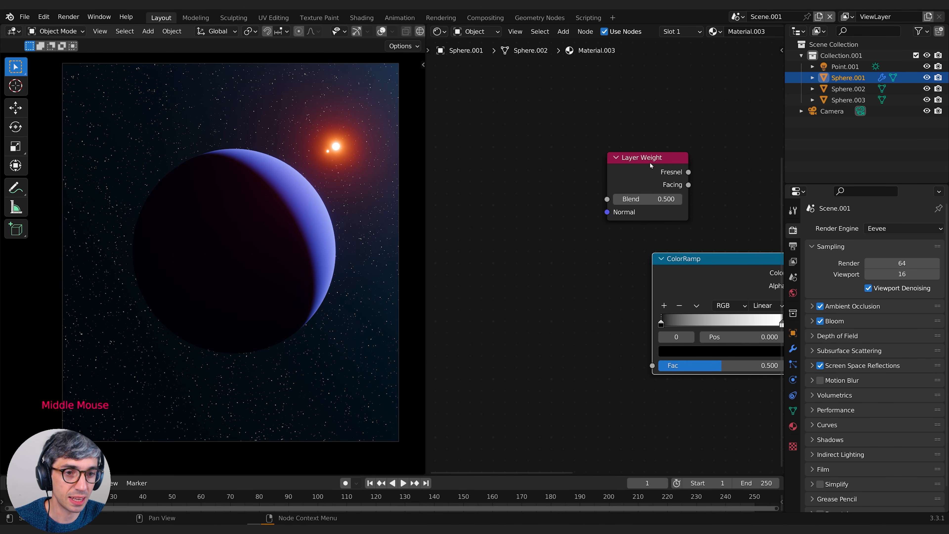
Connect the Layer Weight's Fresnel output to the ColorRamp's Fac, and the ColorRamp's Color to the Principled BSDF's Emission
{"action": "left_click_drag", "start_coordinate": [651, 158], "coordinate": [541, 288]}
{"action": "middle_click_drag", "start_coordinate": [606, 284], "coordinate": [530, 287]}
{"action": "left_click_drag", "start_coordinate": [502, 302], "coordinate": [577, 368]}
{"action": "middle_click_drag", "start_coordinate": [603, 276], "coordinate": [555, 308]}
{"action": "left_click_drag", "start_coordinate": [621, 308], "coordinate": [665, 258]}
{"action": "middle_click_drag", "start_coordinate": [543, 307], "coordinate": [626, 268]}
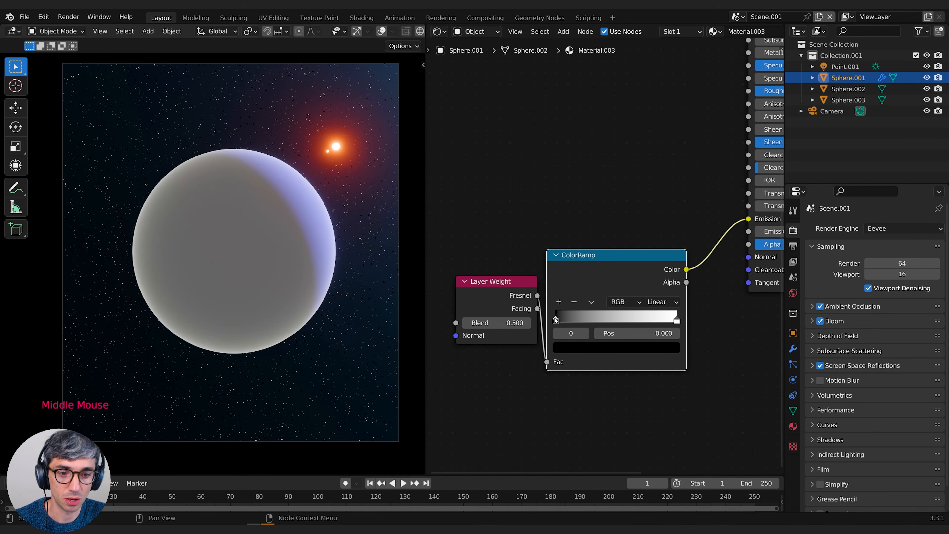
Set the ColorRamp's interpolation to Ease and move its black stop to position 0.236
{"action": "left_click_drag", "start_coordinate": [556, 319], "coordinate": [580, 320]}
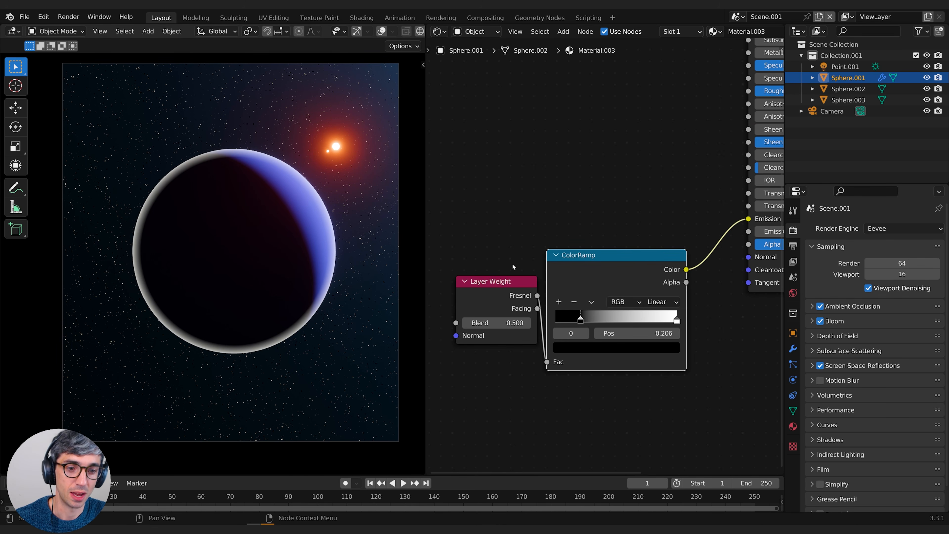
{"action": "mouse_move", "coordinate": [581, 321]}
{"action": "left_mouse_down"}
{"action": "mouse_move", "coordinate": [554, 321]}
{"action": "mouse_move", "coordinate": [635, 321]}
{"action": "mouse_move", "coordinate": [597, 320]}
{"action": "left_mouse_up"}
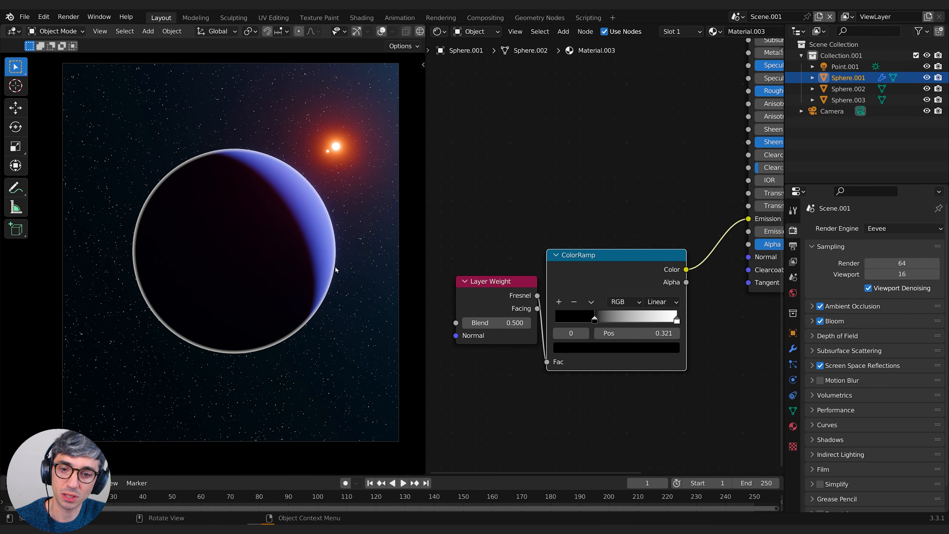
{"action": "left_click", "coordinate": [661, 302]}
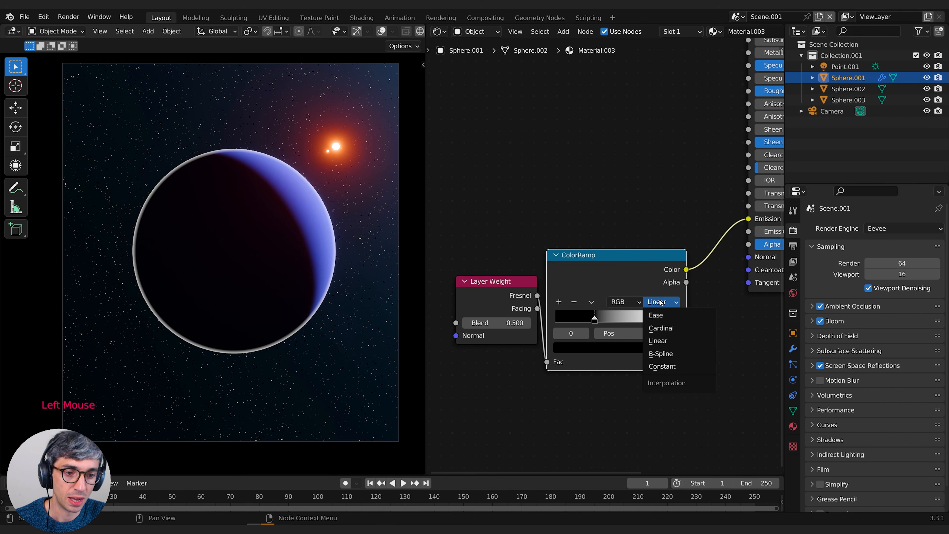
{"action": "left_click", "coordinate": [669, 316]}
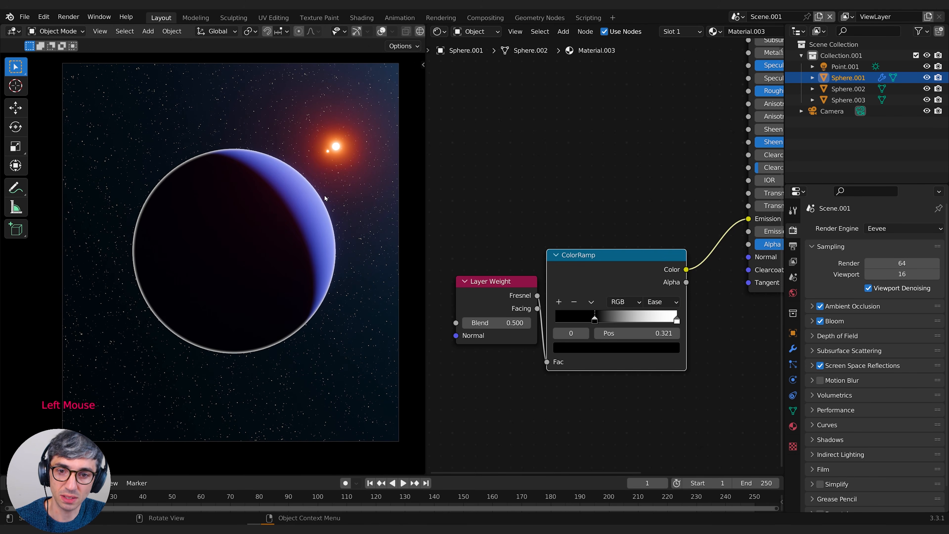
{"action": "left_click_drag", "start_coordinate": [591, 320], "coordinate": [573, 320]}
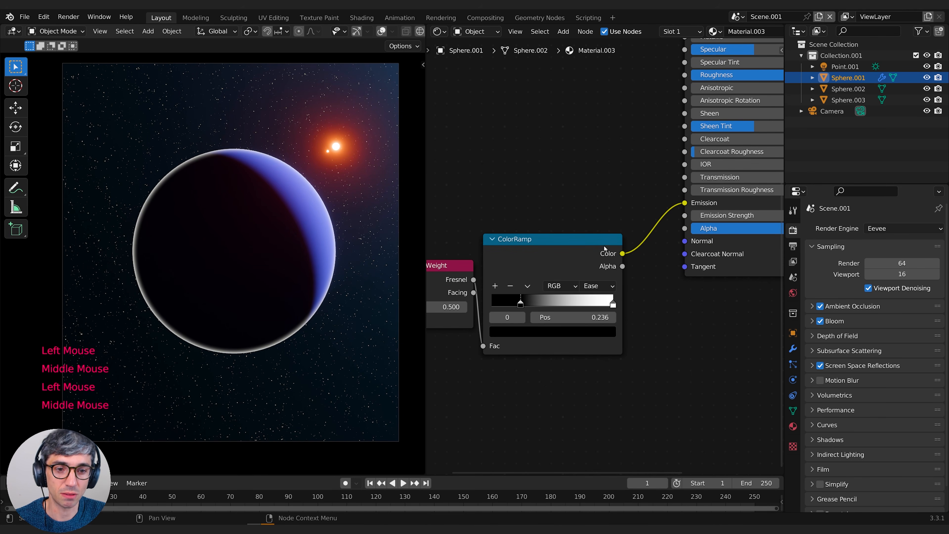
Insert an Invert node into the link between the ColorRamp and the Principled BSDF
{"action": "left_click", "coordinate": [582, 159]}
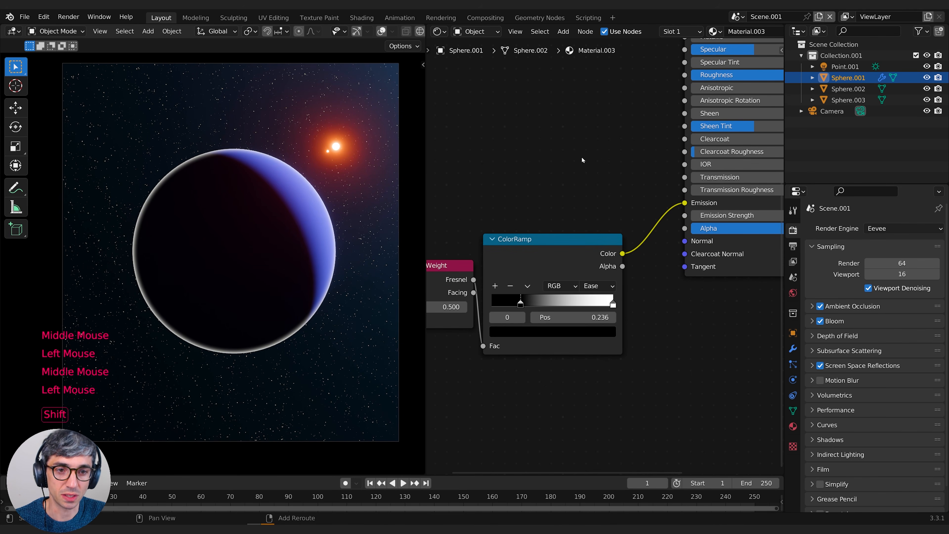
{"action": "key", "text": "shift+a"}
{"action": "type", "text": "inv"}
{"action": "key", "text": "Return"}
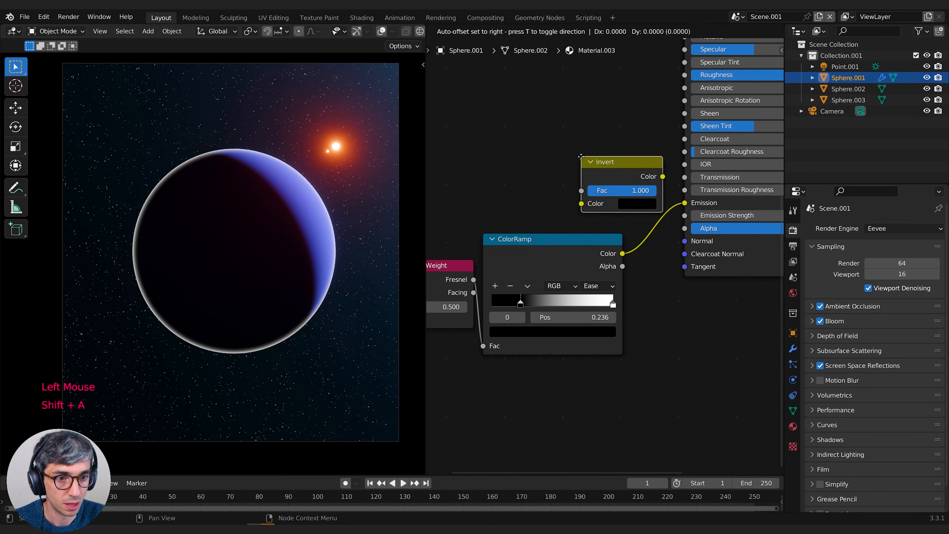
{"action": "left_click", "coordinate": [665, 192]}
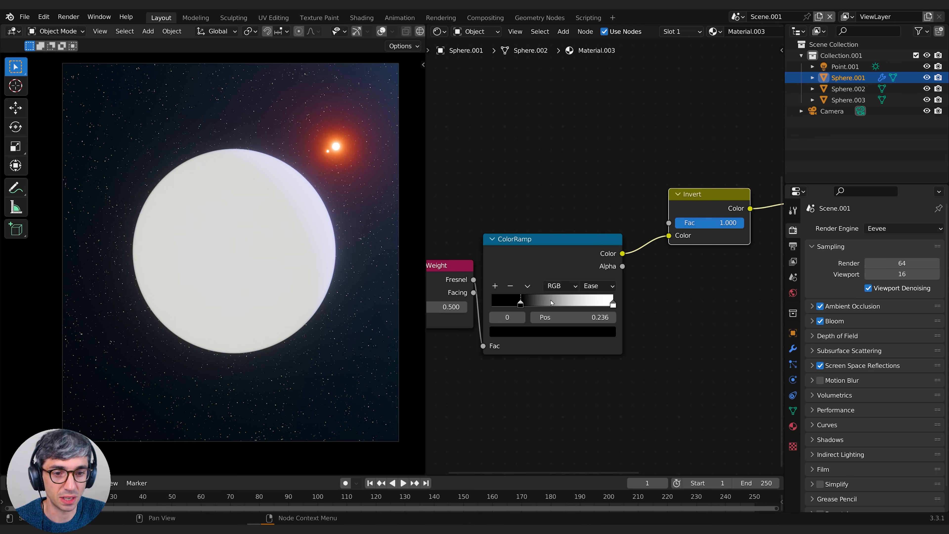
Reroute the Invert node's Color output from the Principled BSDF's Emission input to its Alpha input
{"action": "middle_click_drag", "start_coordinate": [531, 306], "coordinate": [370, 313]}
{"action": "middle_click_drag", "start_coordinate": [619, 246], "coordinate": [567, 258]}
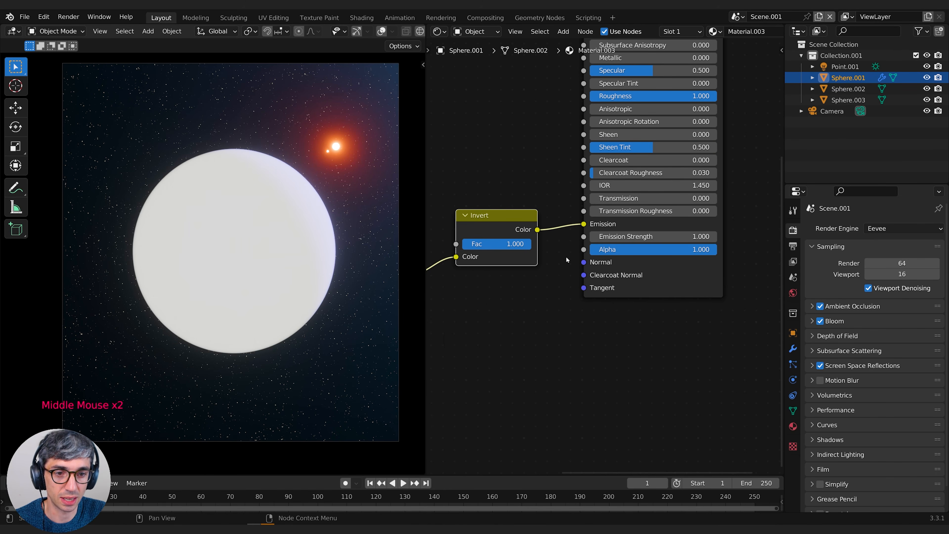
{"action": "left_click_drag", "start_coordinate": [583, 225], "coordinate": [584, 250]}
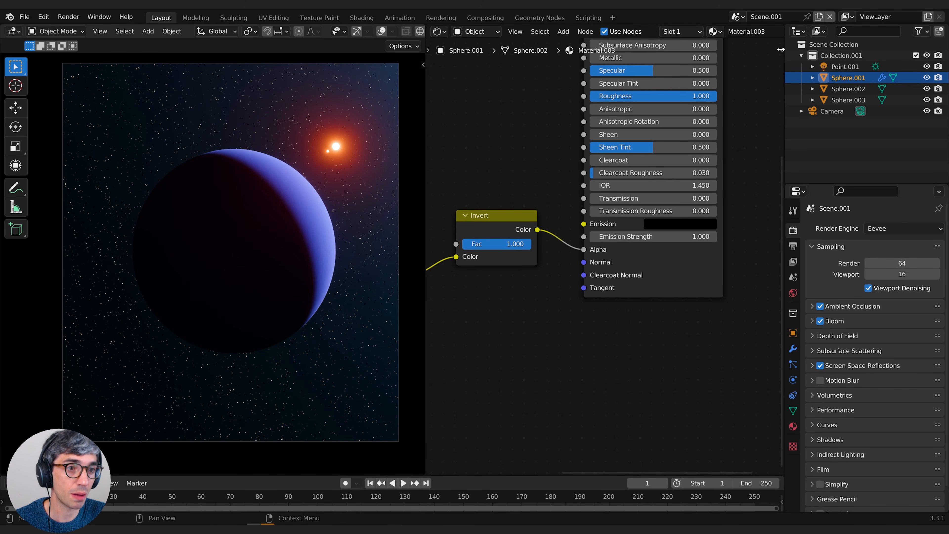
Show the material options in the shader editor and set the planet material's Blend Mode to Alpha Blend
{"action": "left_click", "coordinate": [782, 50]}
{"action": "left_click", "coordinate": [777, 129]}
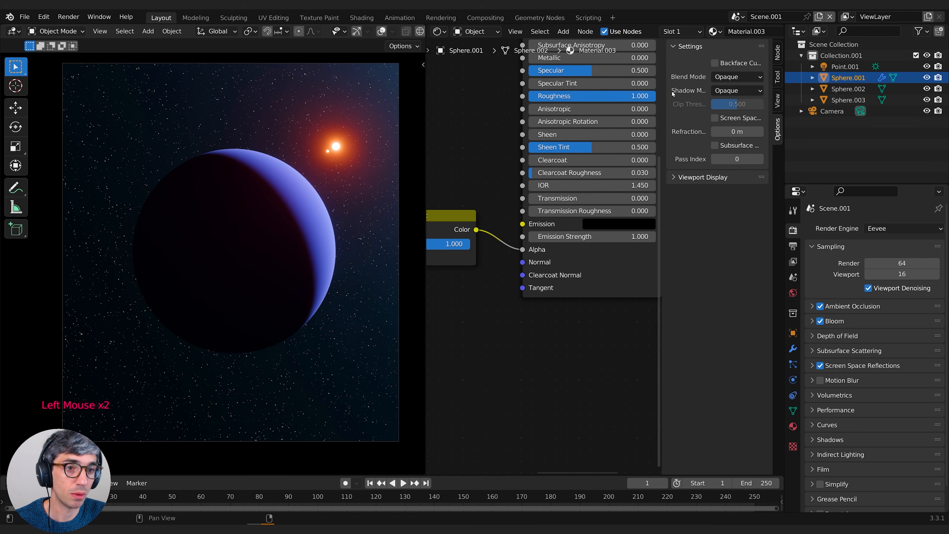
{"action": "left_click_drag", "start_coordinate": [662, 91], "coordinate": [596, 91]}
{"action": "left_click", "coordinate": [695, 77]}
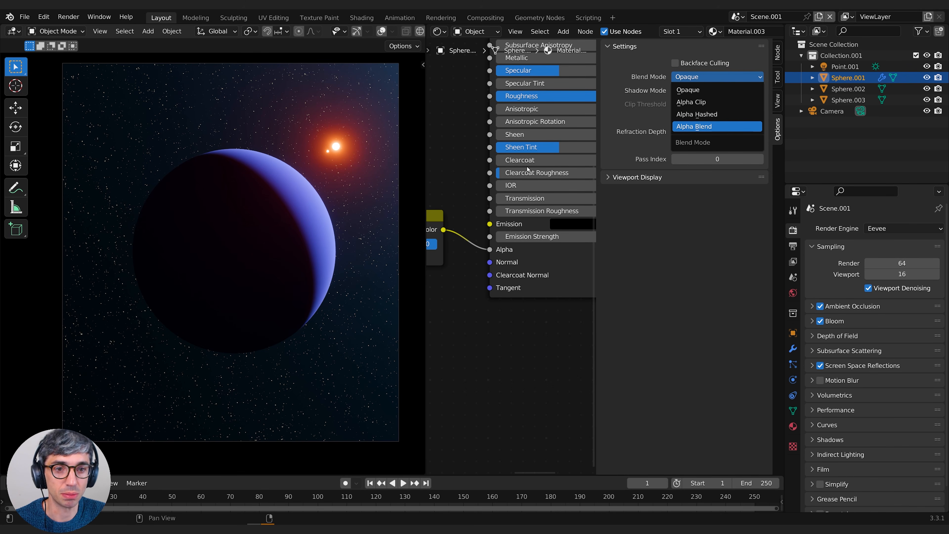
{"action": "left_click", "coordinate": [694, 127]}
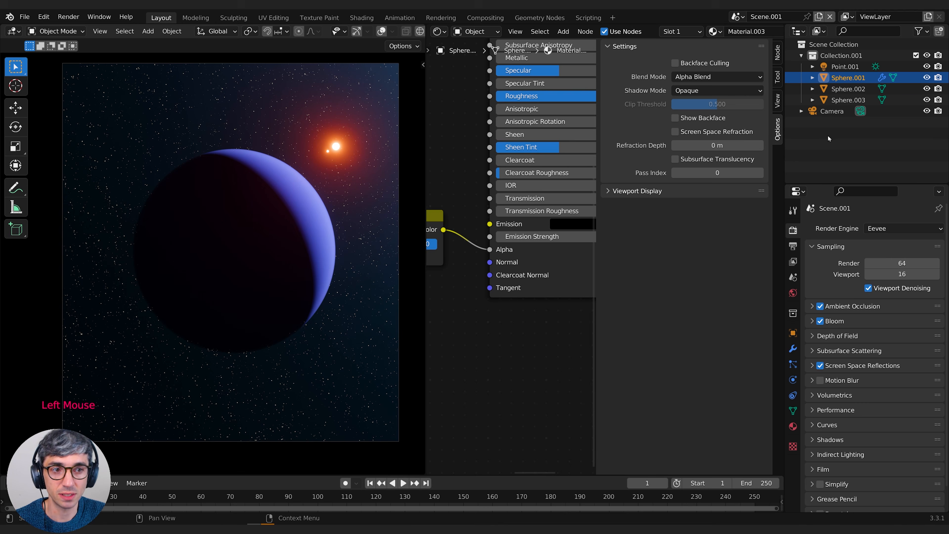
{"action": "left_click", "coordinate": [696, 91]}
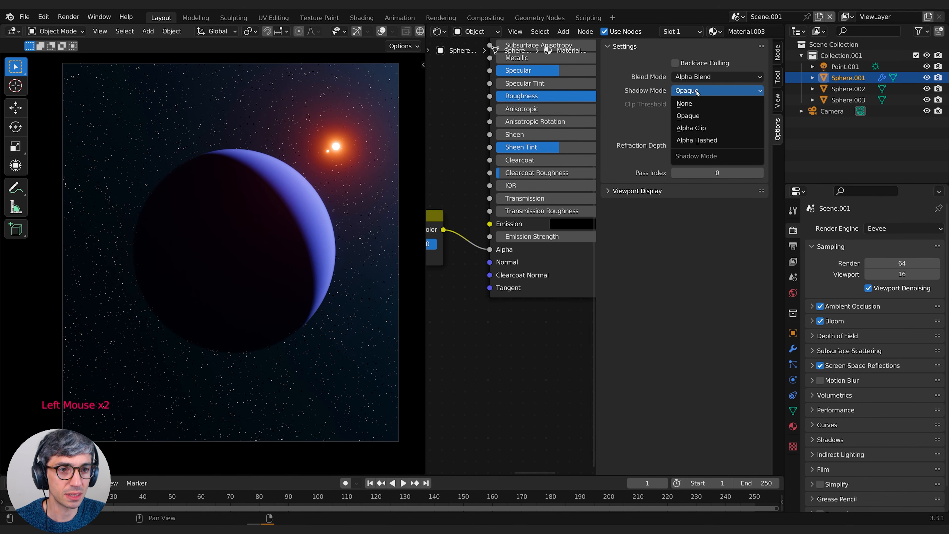
{"action": "left_click", "coordinate": [609, 191]}
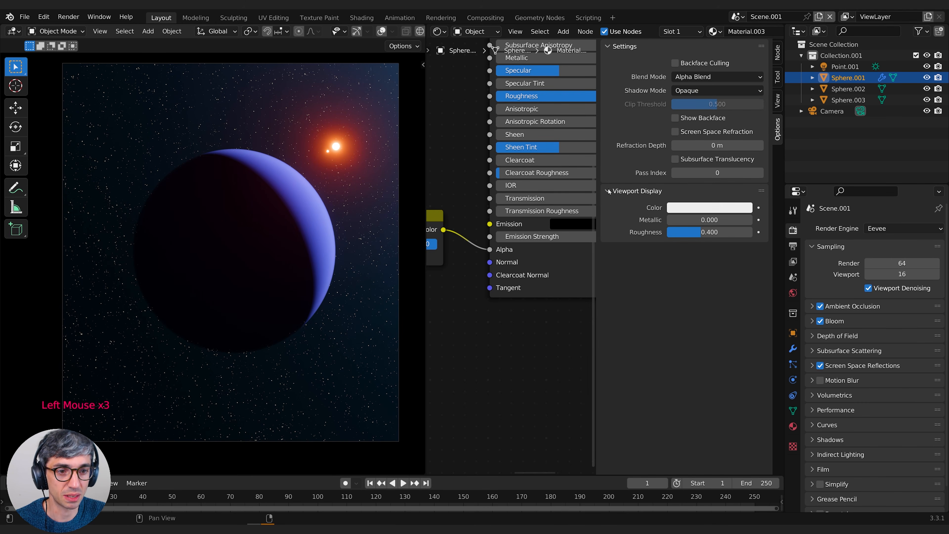
{"action": "left_click", "coordinate": [609, 191]}
Soften the planet's edge by moving the ColorRamp's black stop slightly toward the start and its white stop to 0.642
{"action": "middle_click_drag", "start_coordinate": [495, 367], "coordinate": [541, 368]}
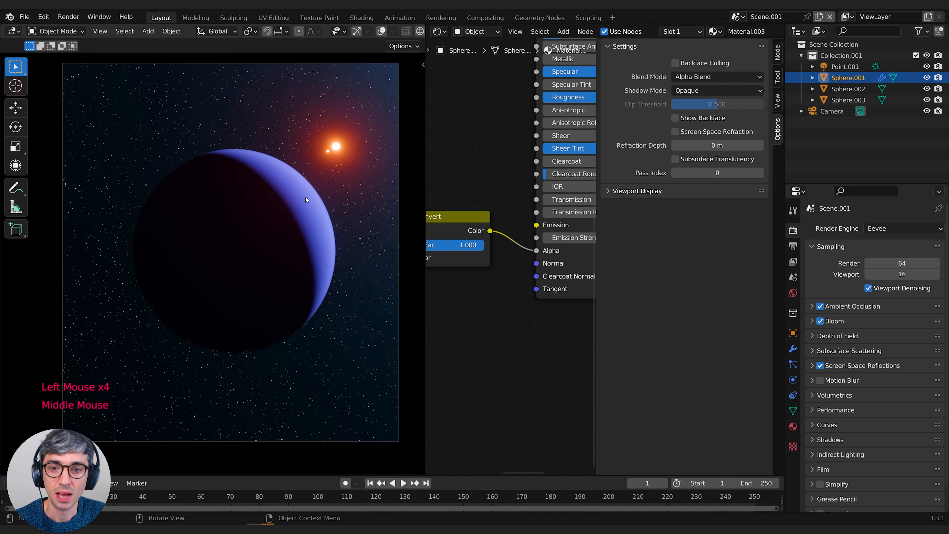
{"action": "middle_click_drag", "start_coordinate": [469, 186], "coordinate": [516, 164]}
{"action": "middle_click_drag", "start_coordinate": [429, 269], "coordinate": [559, 251]}
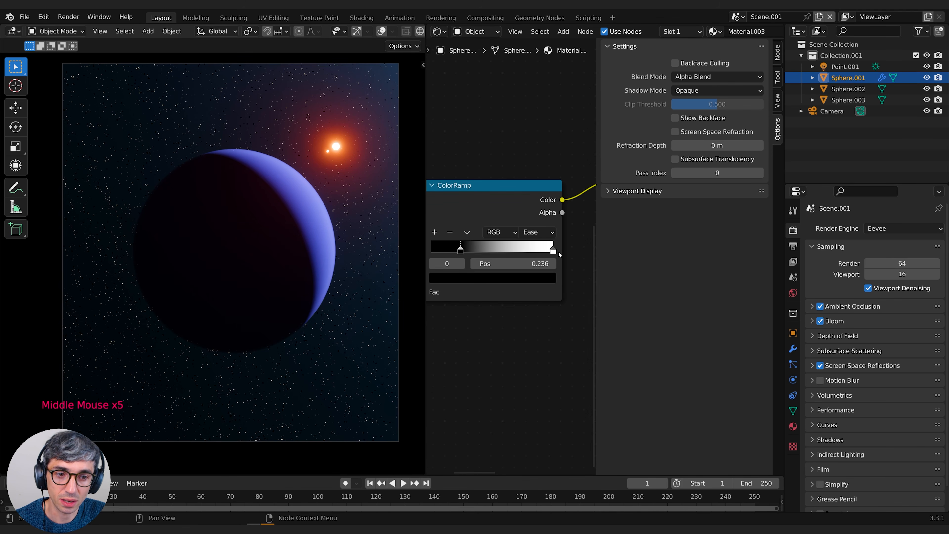
{"action": "mouse_move", "coordinate": [462, 250]}
{"action": "left_mouse_down"}
{"action": "mouse_move", "coordinate": [440, 250]}
{"action": "mouse_move", "coordinate": [450, 250]}
{"action": "left_mouse_up"}
{"action": "left_click_drag", "start_coordinate": [552, 250], "coordinate": [513, 251]}
Duplicate the sun light Point.001 and rotate the copy so a blue glow shines from behind the planet's left side
{"action": "left_click", "coordinate": [233, 284]}
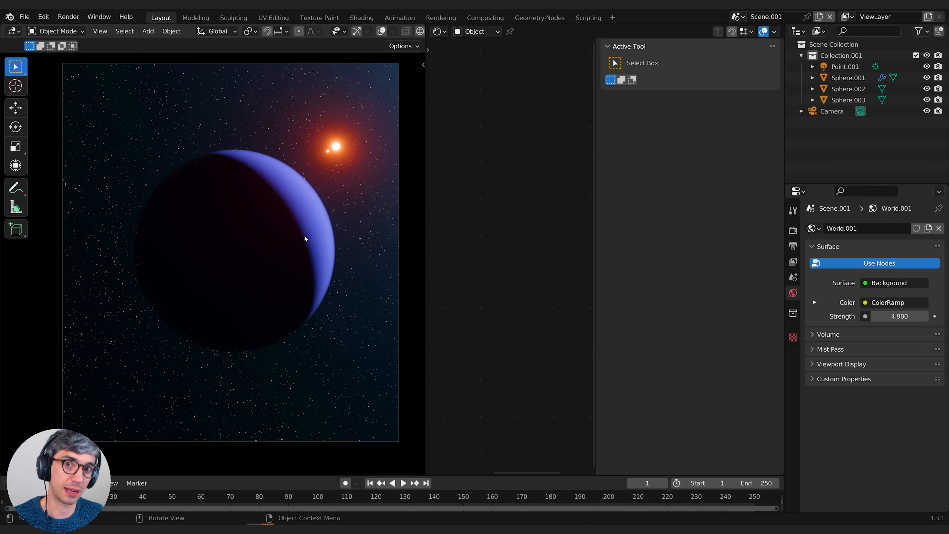
{"action": "left_click", "coordinate": [842, 67]}
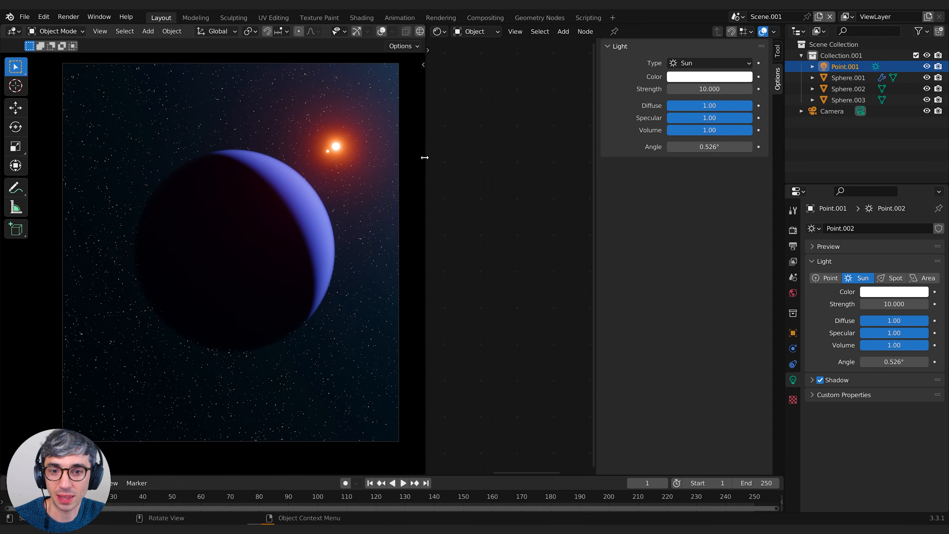
{"action": "key", "text": "shift+d"}
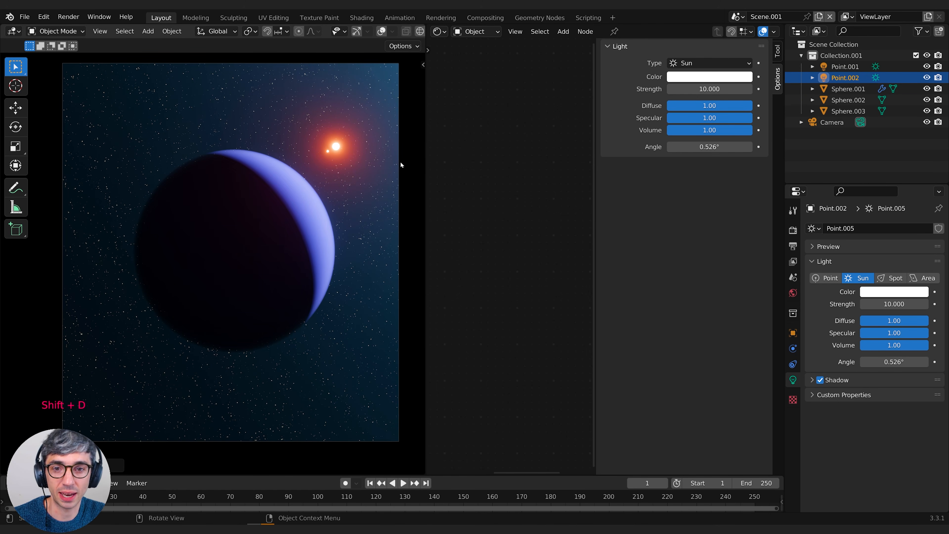
{"action": "key", "text": "r"}
{"action": "key", "text": "z"}
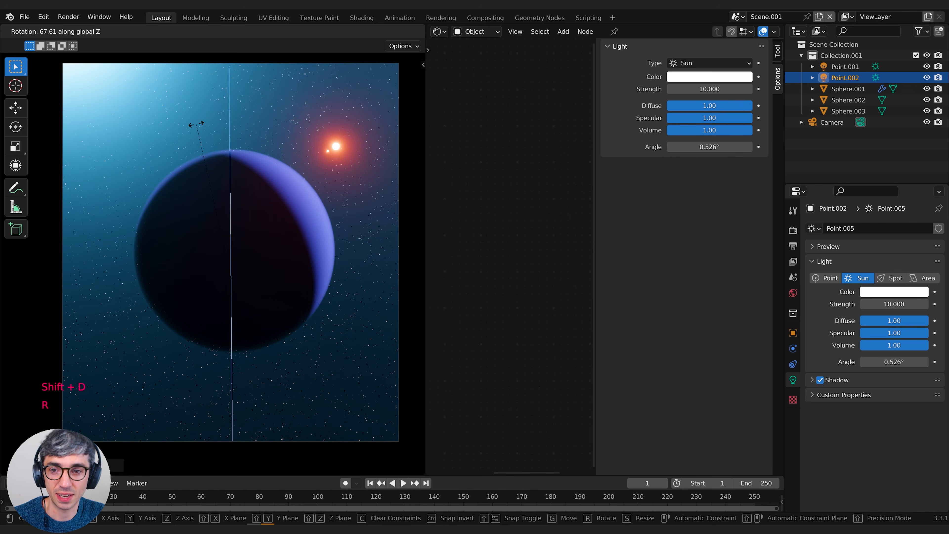
{"action": "key", "text": "x"}
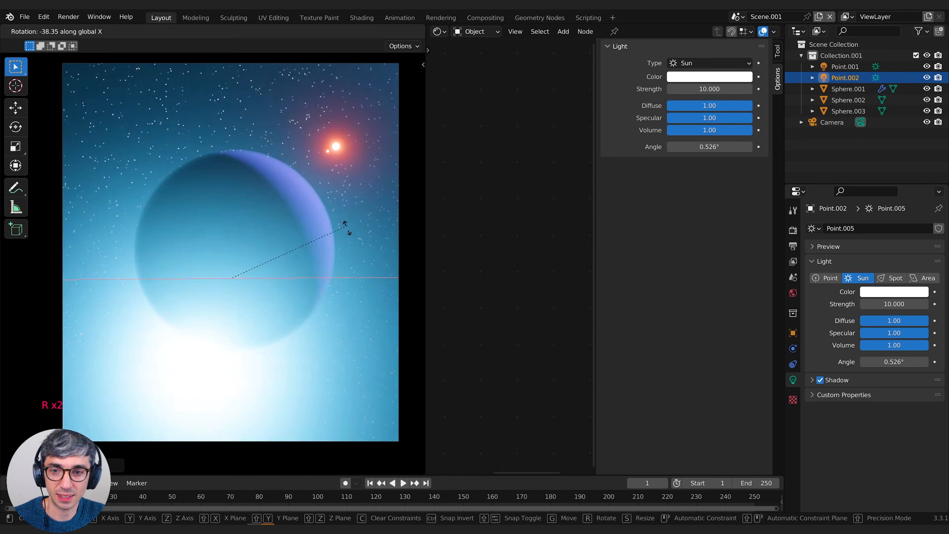
{"action": "left_click", "coordinate": [197, 206]}
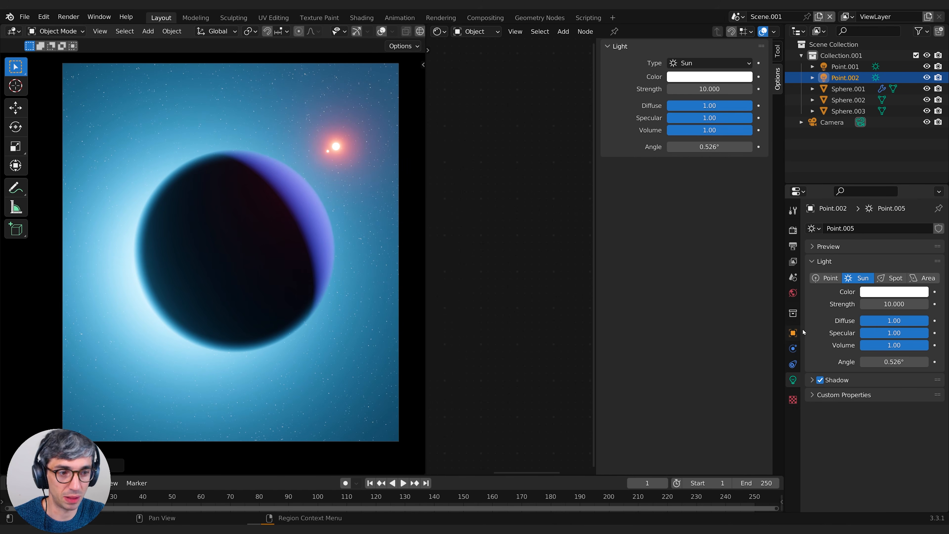
Set the duplicated sun light's strength to 1
{"action": "left_click", "coordinate": [894, 304]}
{"action": "type", "text": "1"}
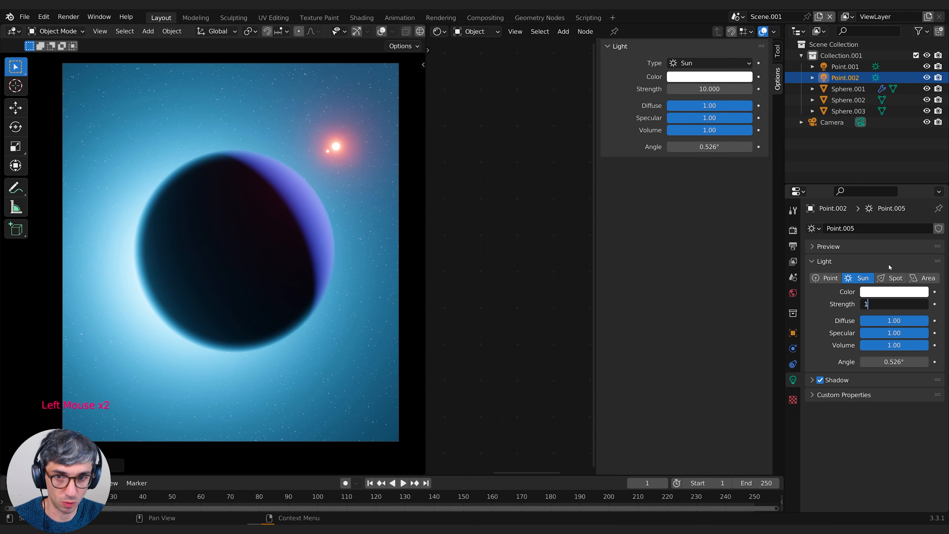
{"action": "key", "text": "Return"}
Rotate the duplicated sun light until its glow sits behind the planet's lower-left edge
{"action": "key", "text": "r"}
{"action": "key", "text": "z"}
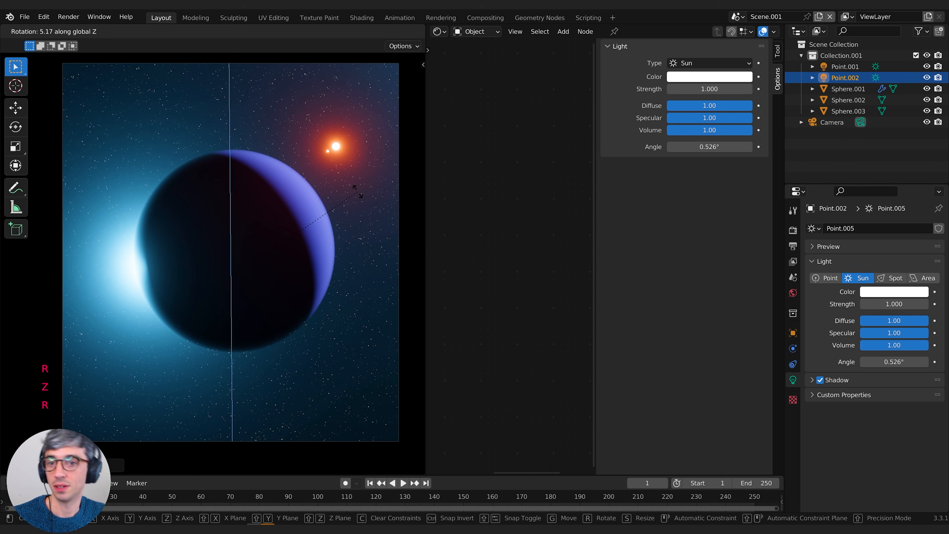
{"action": "key", "text": "r"}
{"action": "key", "text": "r"}
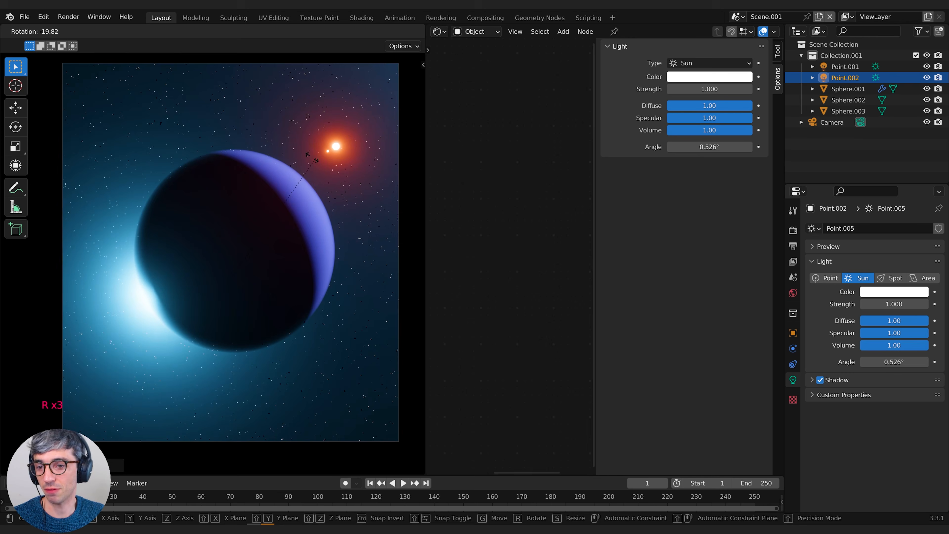
{"action": "left_click", "coordinate": [393, 239]}
{"action": "key", "text": "x"}
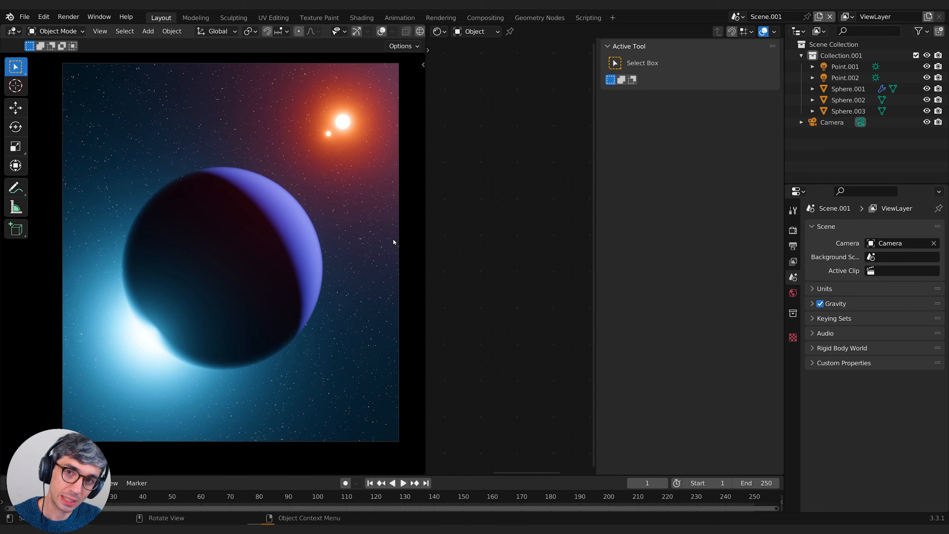
Duplicate the large planet and scale the copy down to a tiny moon beside the planet's upper-right edge
{"action": "left_click", "coordinate": [271, 256]}
{"action": "key", "text": "shift+d"}
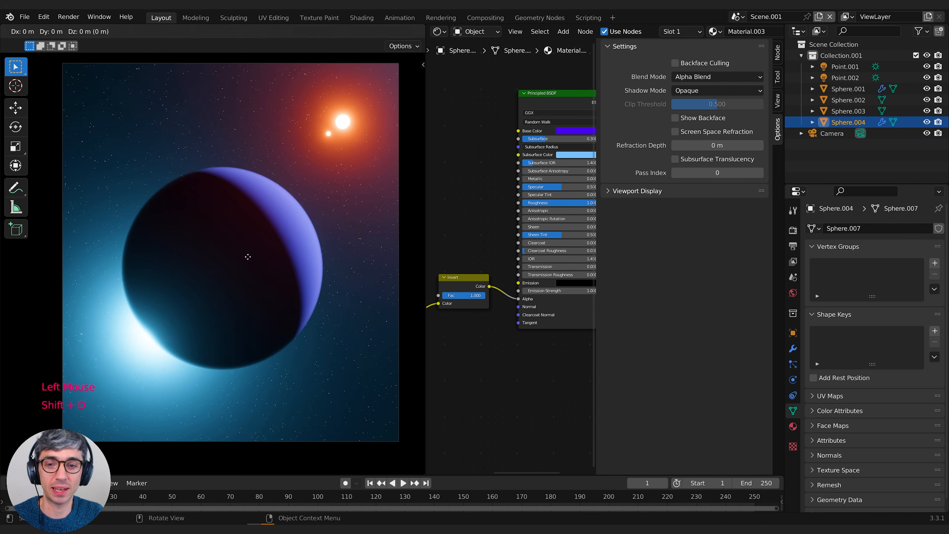
{"action": "key", "text": "s"}
{"action": "key", "text": "g"}
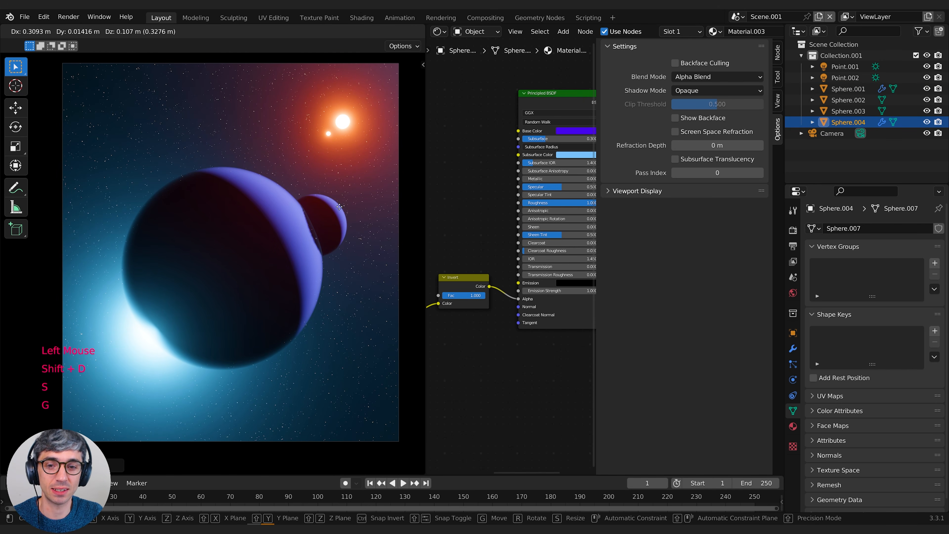
{"action": "key", "text": "s"}
{"action": "key", "text": "g"}
{"action": "key", "text": "s"}
{"action": "left_click", "coordinate": [348, 222]}
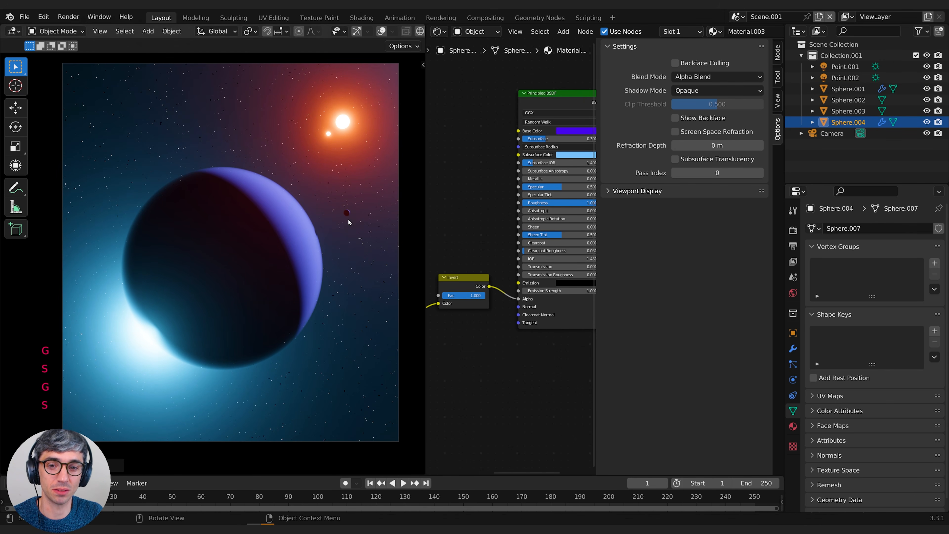
Move the small moon further out along X and down until it sits right of the planet at mid-height
{"action": "key", "text": "g"}
{"action": "key", "text": "x"}
{"action": "left_click", "coordinate": [379, 229]}
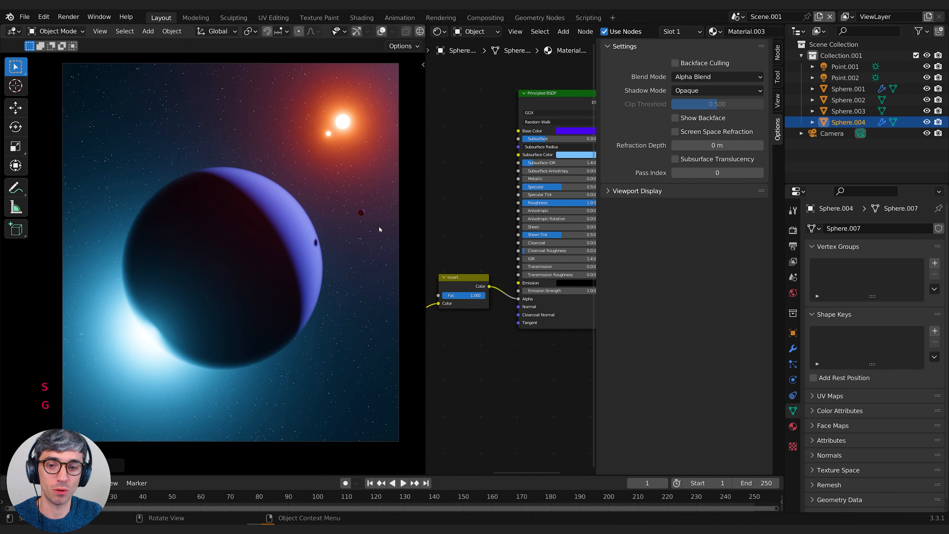
{"action": "key", "text": "g"}
{"action": "left_click", "coordinate": [365, 264]}
{"action": "key", "text": "g"}
{"action": "key", "text": "x"}
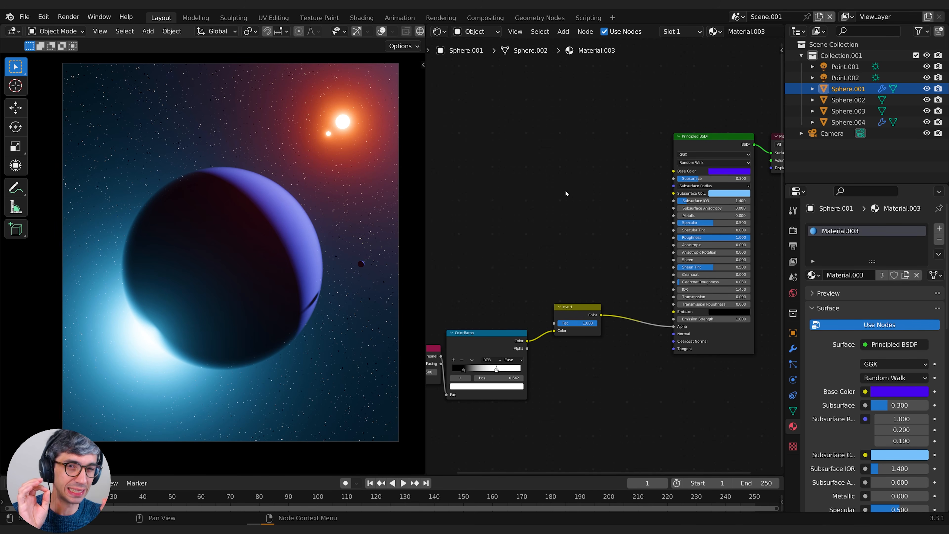
Add a Noise Texture node to the planet's material, placed above the existing ColorRamp
{"action": "key", "text": "shift+a"}
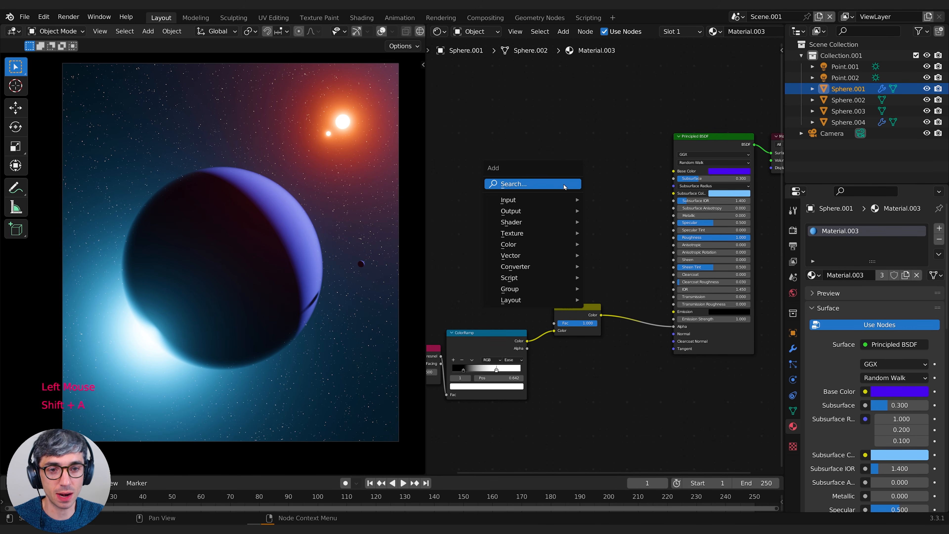
{"action": "left_click", "coordinate": [563, 183]}
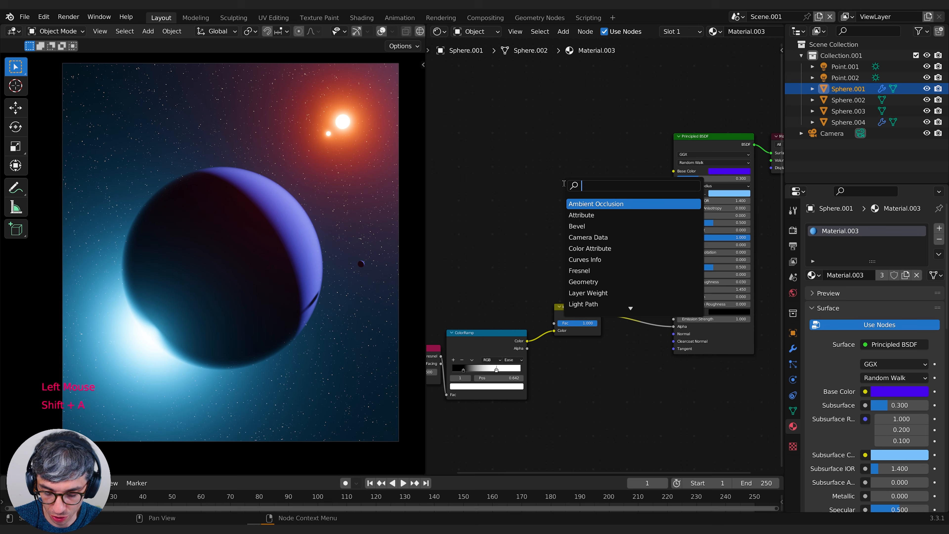
{"action": "type", "text": "noise"}
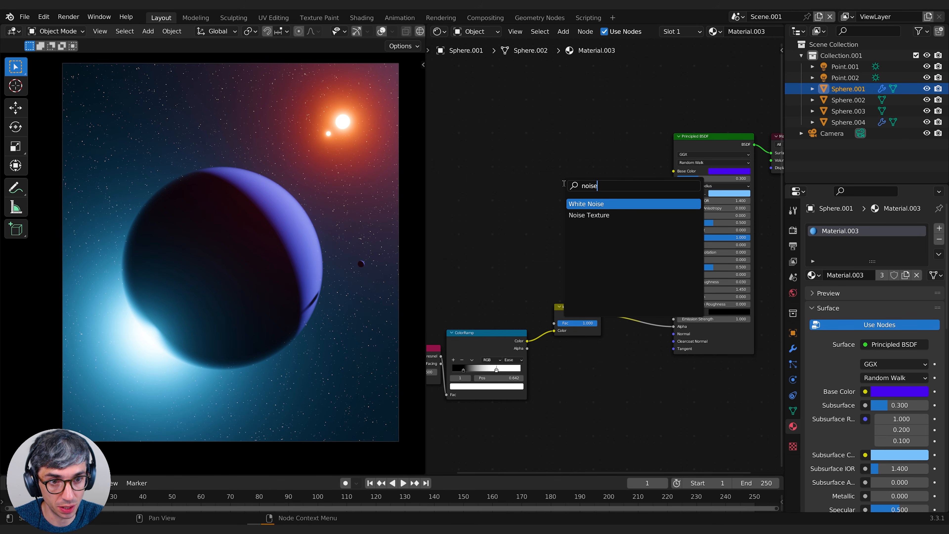
{"action": "key", "text": "Return"}
{"action": "left_click", "coordinate": [467, 161]}
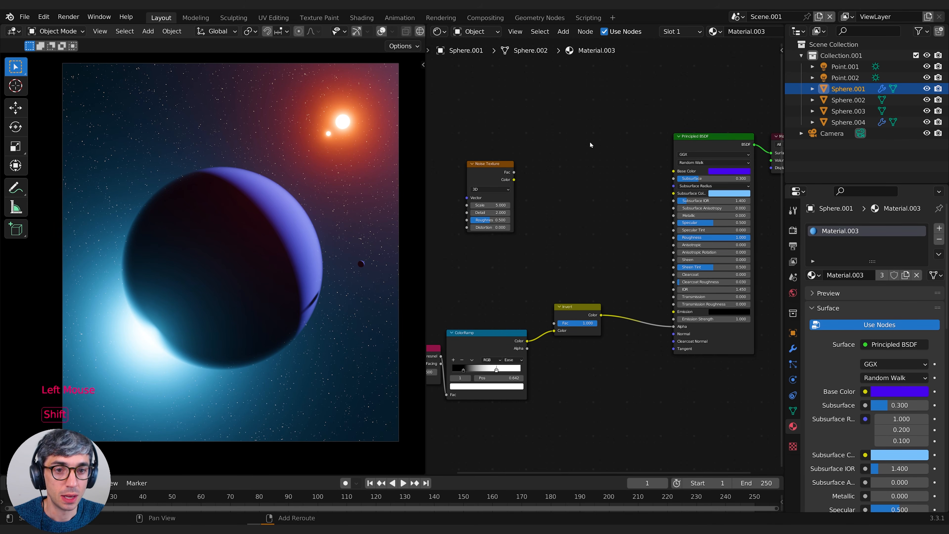
Add a ColorRamp node between the Noise Texture and the Principled BSDF
{"action": "key", "text": "shift+a"}
{"action": "type", "text": "col"}
{"action": "key", "text": "Return"}
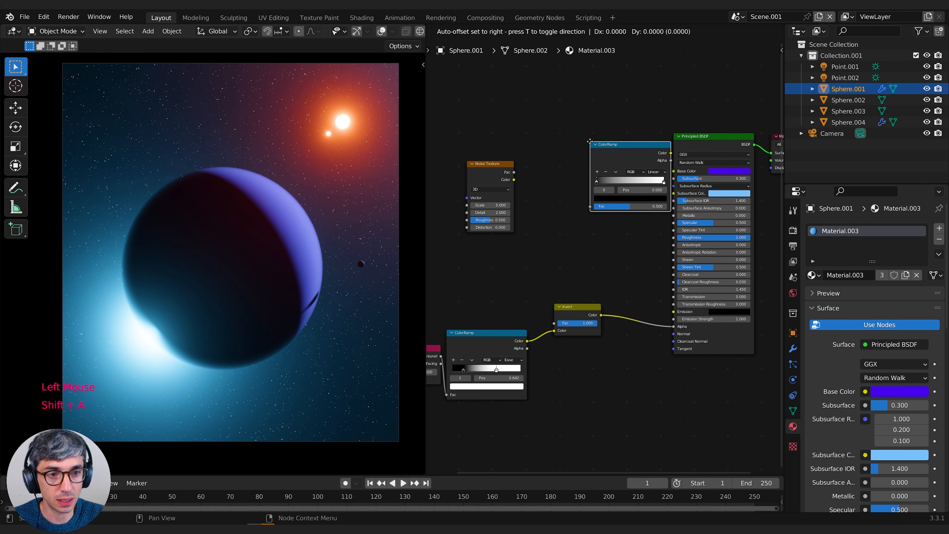
{"action": "left_click", "coordinate": [532, 147]}
{"action": "left_click_drag", "start_coordinate": [560, 157], "coordinate": [564, 157]}
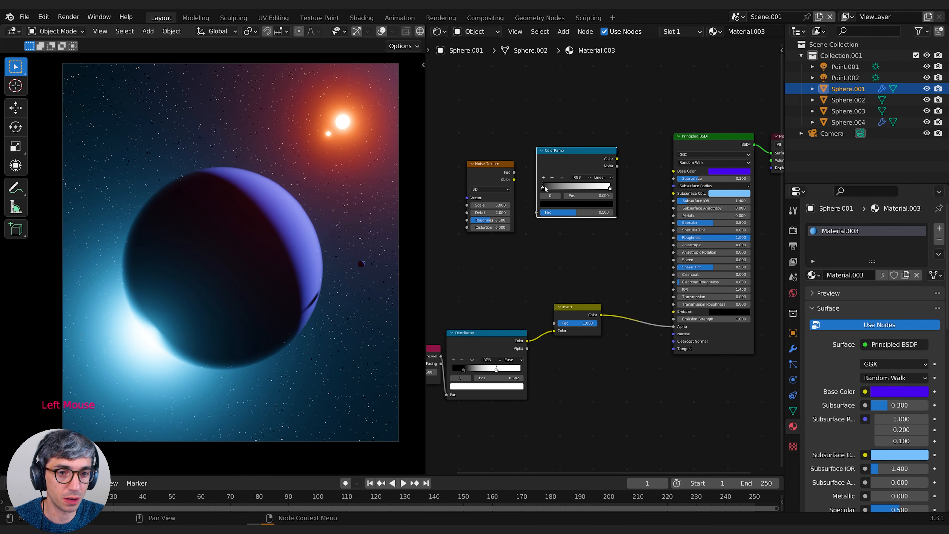
Sample the Principled BSDF's purple base color into the first stop of the new ColorRamp
{"action": "left_click", "coordinate": [556, 204]}
{"action": "left_click", "coordinate": [595, 174]}
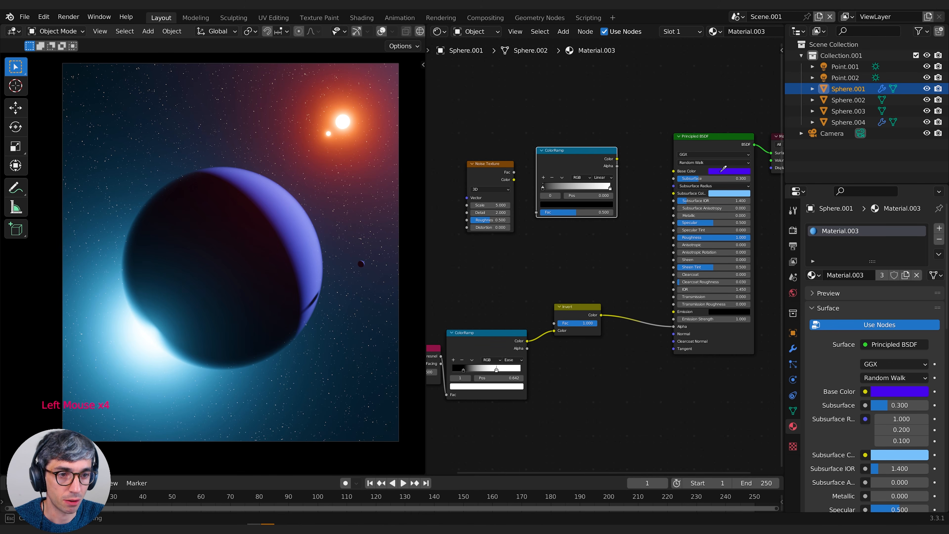
{"action": "left_click", "coordinate": [723, 170]}
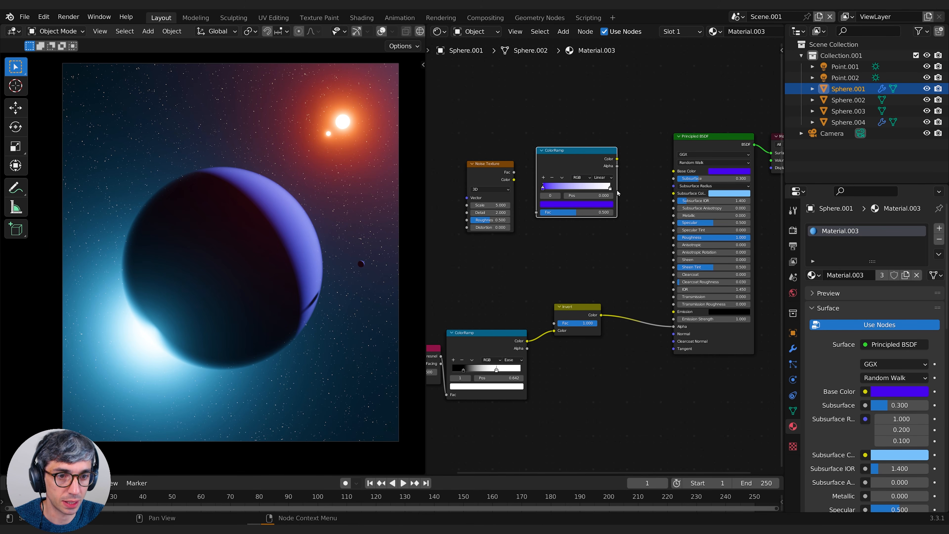
Sample the same purple into the new ColorRamp's second stop and darken it to a value of 0.056
{"action": "left_click", "coordinate": [610, 187]}
{"action": "left_click", "coordinate": [575, 204]}
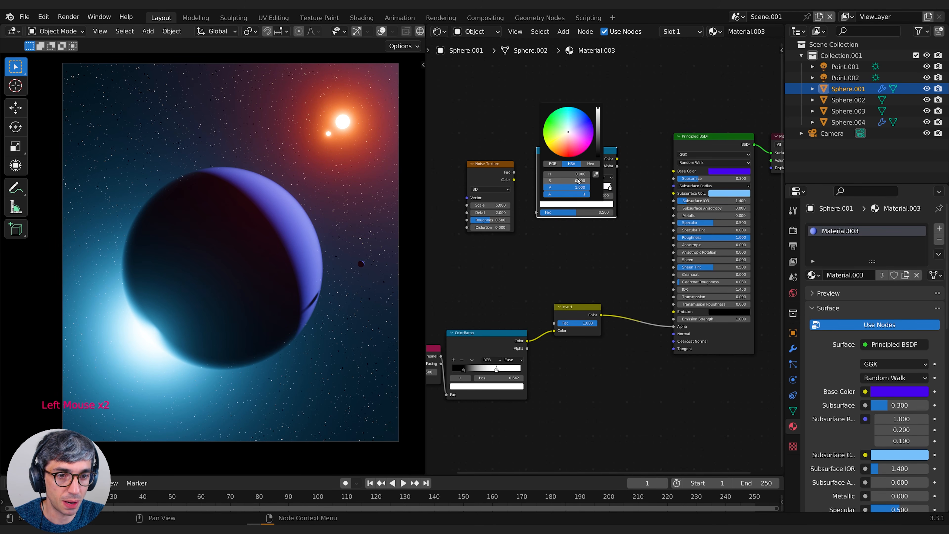
{"action": "left_click", "coordinate": [597, 175]}
{"action": "left_click", "coordinate": [717, 171]}
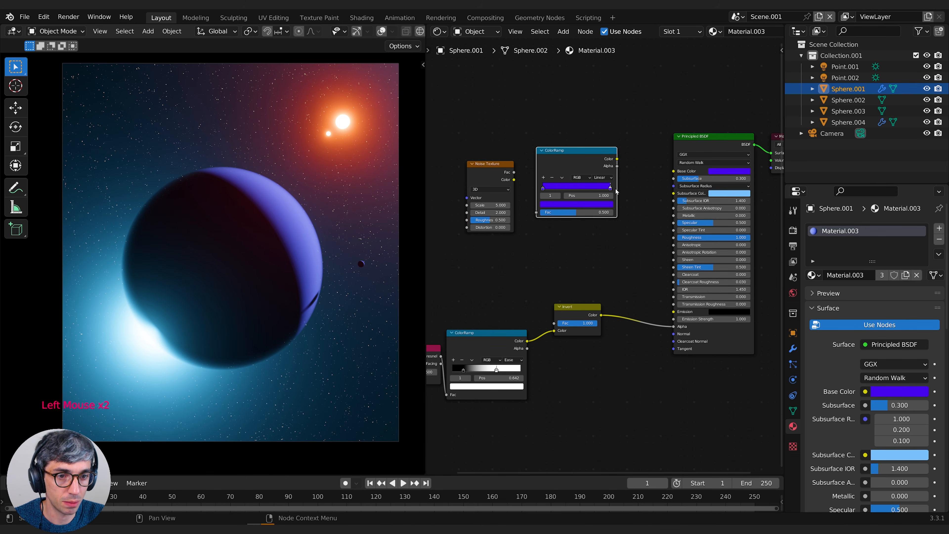
{"action": "left_click", "coordinate": [604, 207]}
{"action": "left_click_drag", "start_coordinate": [599, 133], "coordinate": [597, 143]}
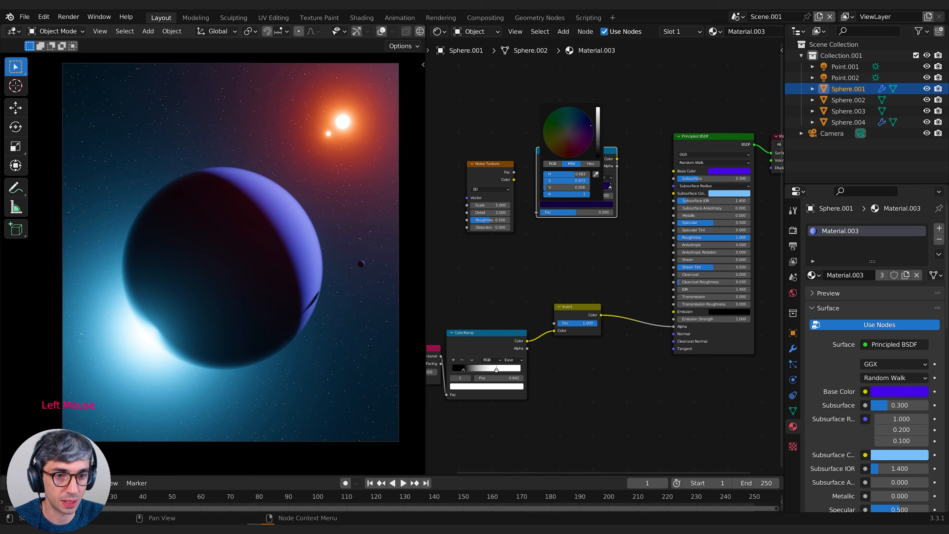
Connect the Noise Texture's Fac to the new ColorRamp, and the ramp's Color output to the Principled BSDF's Base Color
{"action": "middle_click_drag", "start_coordinate": [621, 131], "coordinate": [664, 117]}
{"action": "left_click_drag", "start_coordinate": [535, 158], "coordinate": [578, 198]}
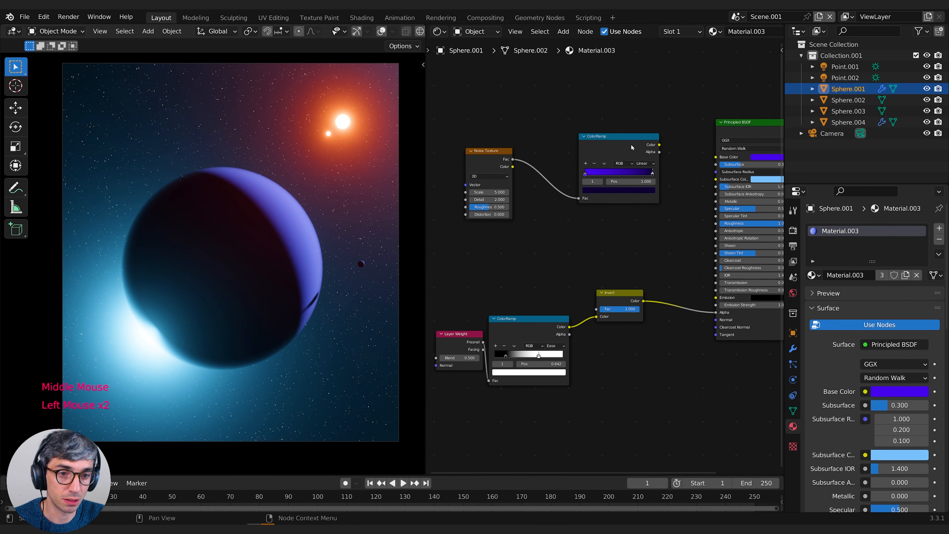
{"action": "middle_click_drag", "start_coordinate": [621, 131], "coordinate": [564, 138]}
{"action": "left_click_drag", "start_coordinate": [603, 151], "coordinate": [659, 164]}
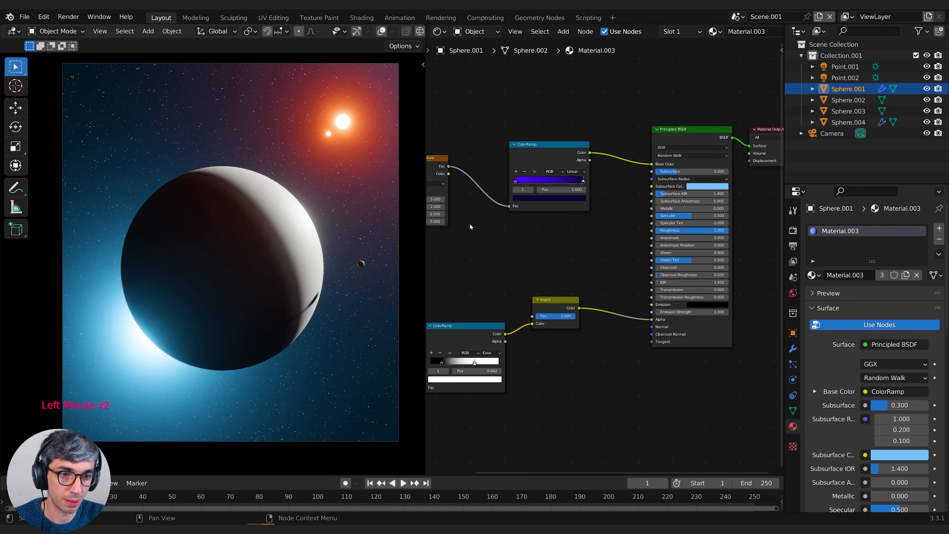
Set the Noise Texture's scale to 0.6, detail to 1.8, roughness to 0.889 and distortion to 10.3
{"action": "middle_click_drag", "start_coordinate": [575, 206], "coordinate": [669, 195]}
{"action": "middle_click_drag", "start_coordinate": [585, 234], "coordinate": [628, 236]}
{"action": "scroll", "coordinate": [628, 236], "scroll_direction": "up", "scroll_amount": 3}
{"action": "middle_click_drag", "start_coordinate": [628, 236], "coordinate": [668, 239]}
{"action": "left_click_drag", "start_coordinate": [602, 181], "coordinate": [631, 209]}
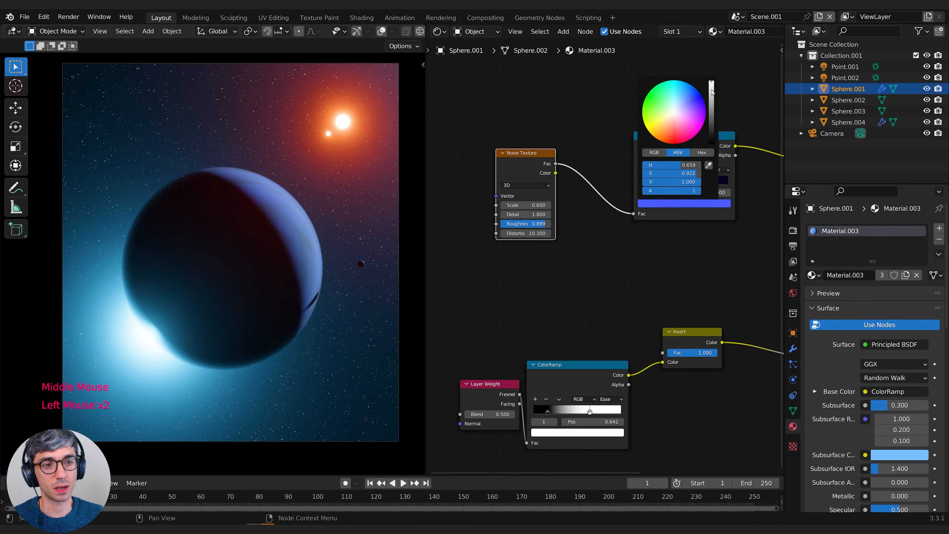
Recolor the upper ramp's first stop to bright blue (hue 0.660, saturation 0.927) and move its dark stop to position 0.591
{"action": "mouse_move", "coordinate": [711, 92]}
{"action": "left_mouse_down"}
{"action": "mouse_move", "coordinate": [711, 81]}
{"action": "mouse_move", "coordinate": [692, 99]}
{"action": "left_mouse_up"}
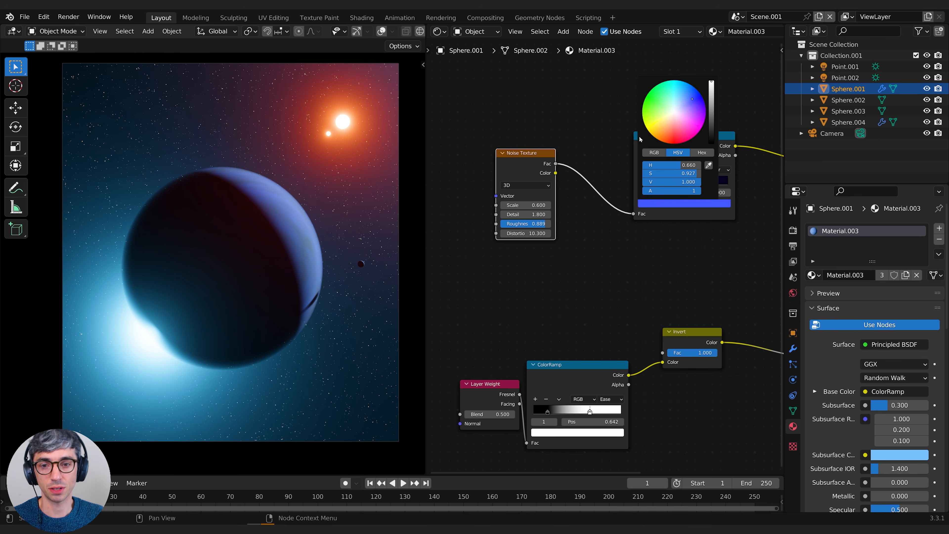
{"action": "left_click", "coordinate": [680, 293]}
{"action": "mouse_move", "coordinate": [701, 183]}
{"action": "left_mouse_down"}
{"action": "mouse_move", "coordinate": [665, 182]}
{"action": "mouse_move", "coordinate": [719, 181]}
{"action": "left_mouse_up"}
{"action": "middle_click_drag", "start_coordinate": [719, 182], "coordinate": [762, 175]}
Set the Noise Texture's roughness to 0.828 and its scale to -0.7
{"action": "left_click", "coordinate": [589, 198]}
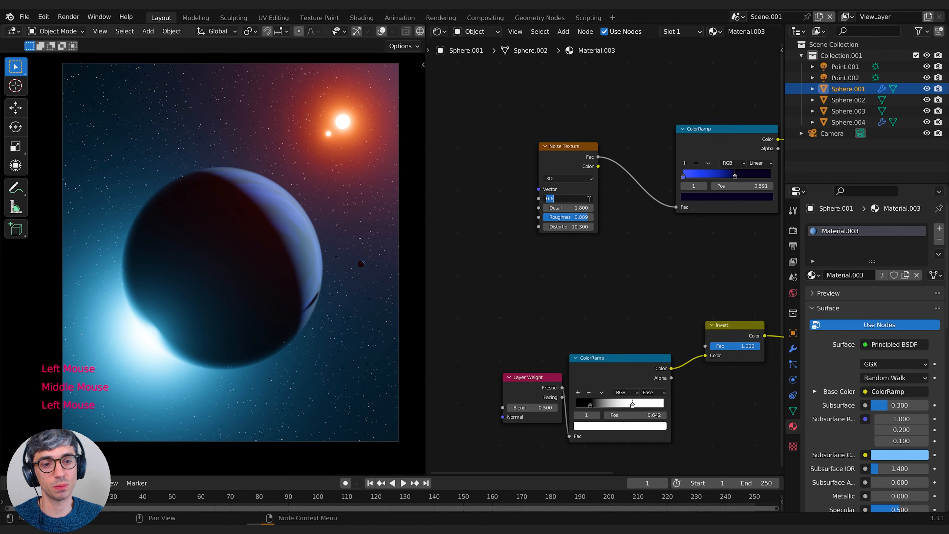
{"action": "left_click", "coordinate": [588, 207]}
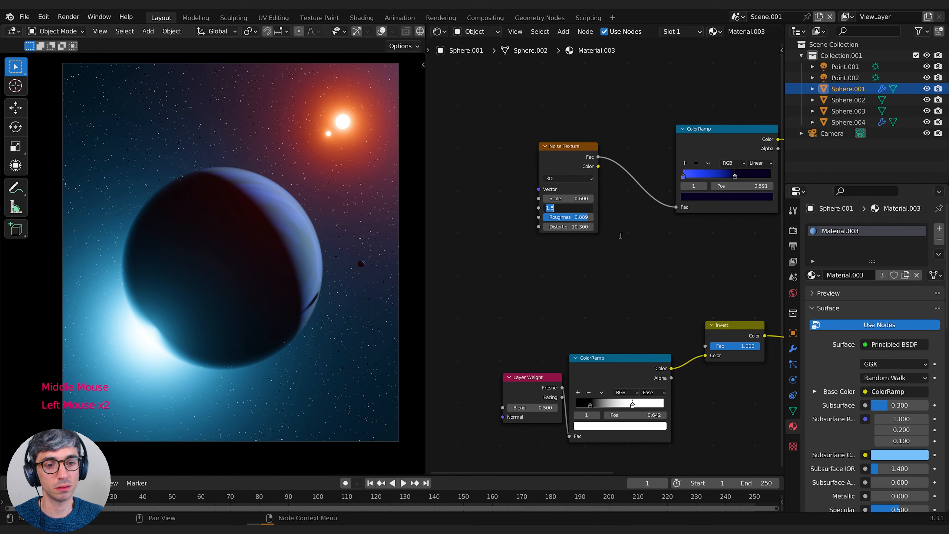
{"action": "left_click", "coordinate": [633, 248]}
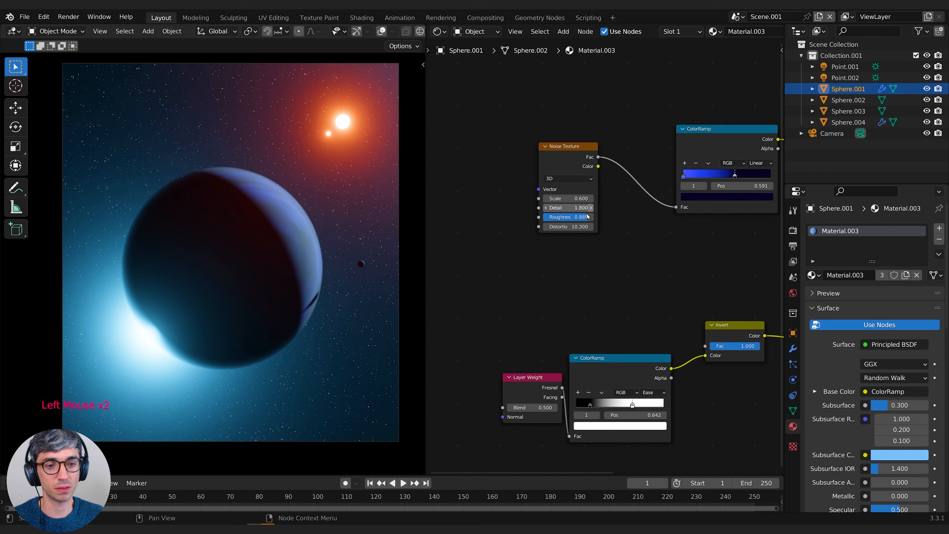
{"action": "left_click_drag", "start_coordinate": [587, 216], "coordinate": [584, 216]}
{"action": "double_click", "coordinate": [567, 227]}
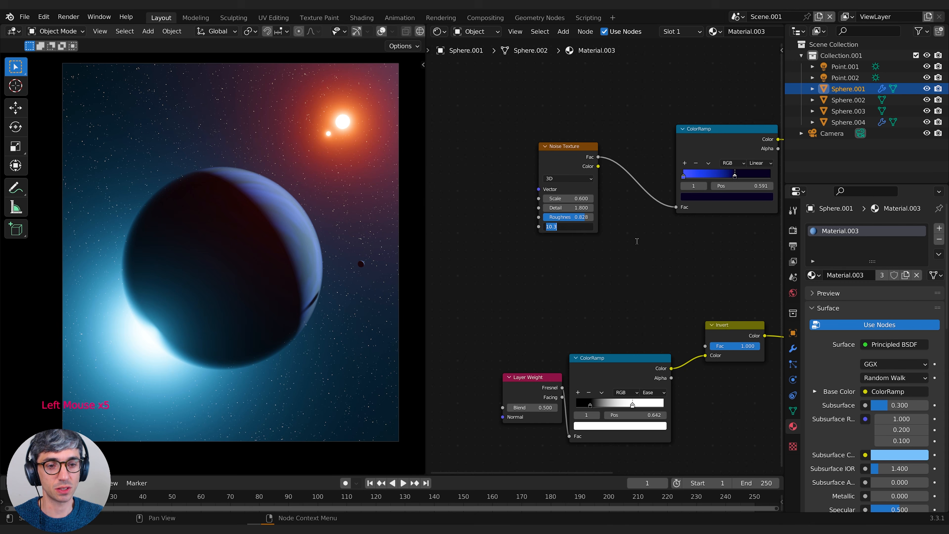
{"action": "middle_click_drag", "start_coordinate": [637, 242], "coordinate": [601, 248]}
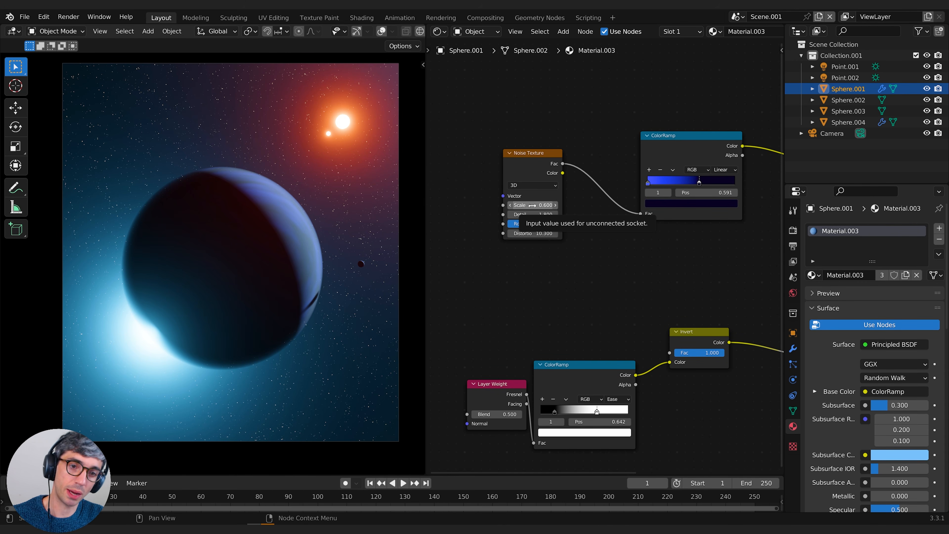
{"action": "mouse_move", "coordinate": [532, 205]}
{"action": "left_mouse_down"}
{"action": "mouse_move", "coordinate": [556, 205]}
{"action": "mouse_move", "coordinate": [517, 205]}
{"action": "left_mouse_up"}
{"action": "left_click_drag", "start_coordinate": [537, 207], "coordinate": [530, 207]}
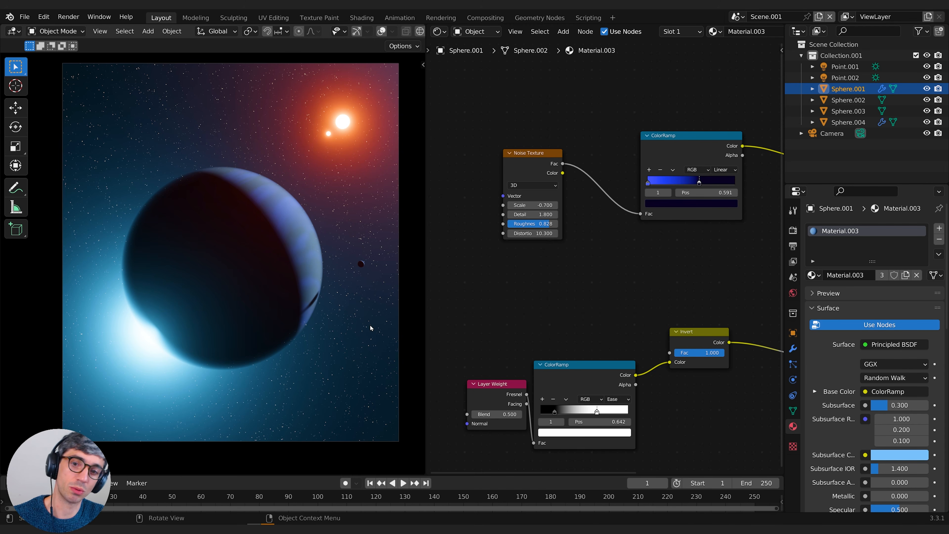
Change the planet's subsurface color to a deep blue with hue 0.653 and saturation 0.917
{"action": "left_click", "coordinate": [596, 294]}
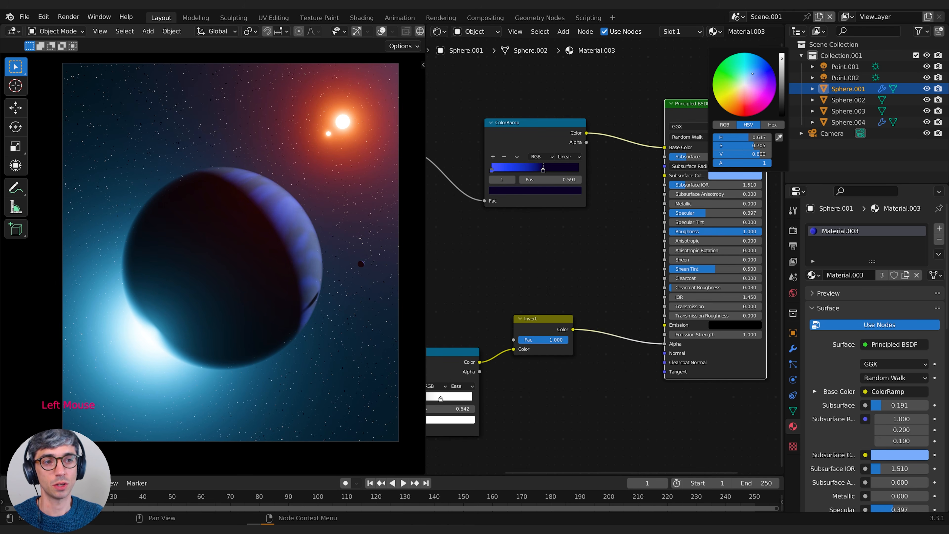
{"action": "left_click_drag", "start_coordinate": [766, 76], "coordinate": [761, 70]}
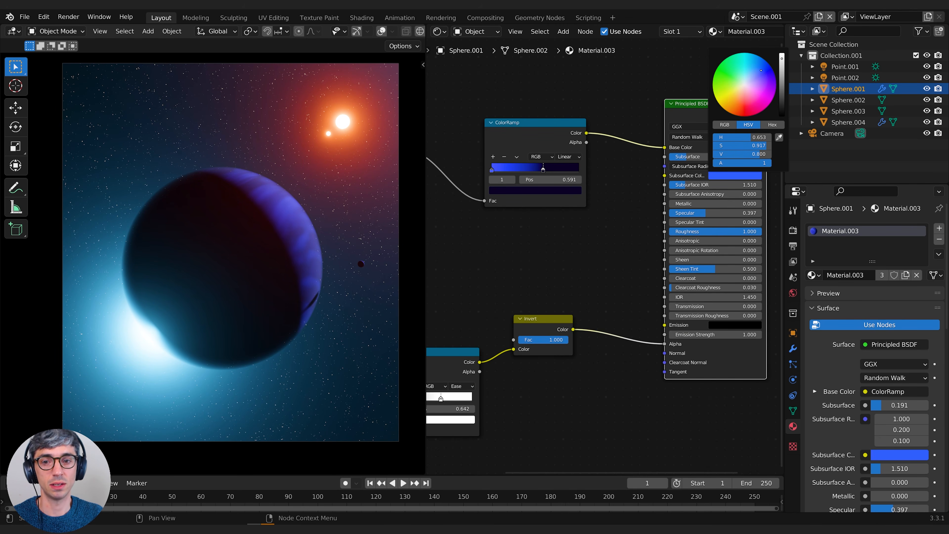
{"action": "left_click", "coordinate": [651, 245]}
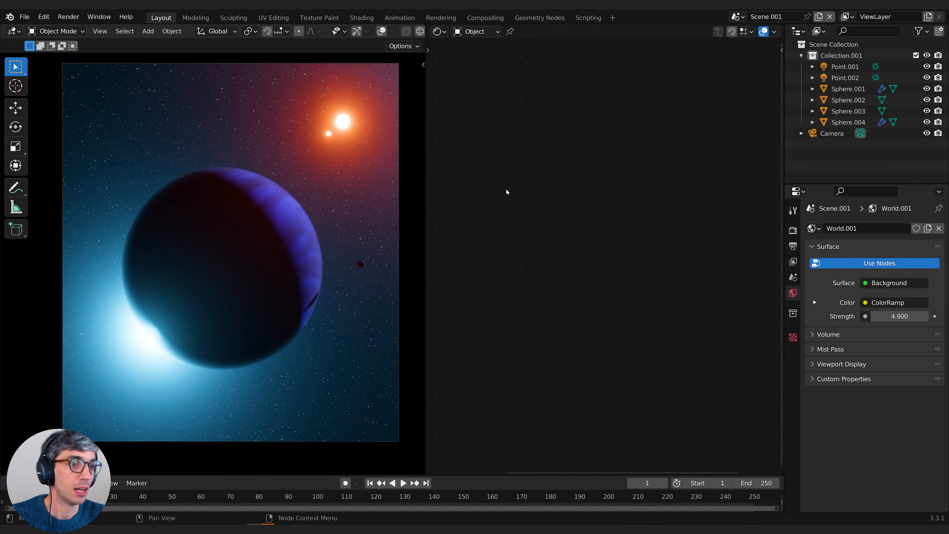
Duplicate the sun light Point.001 in place and set the copy's strength to 1
{"action": "left_click", "coordinate": [835, 66]}
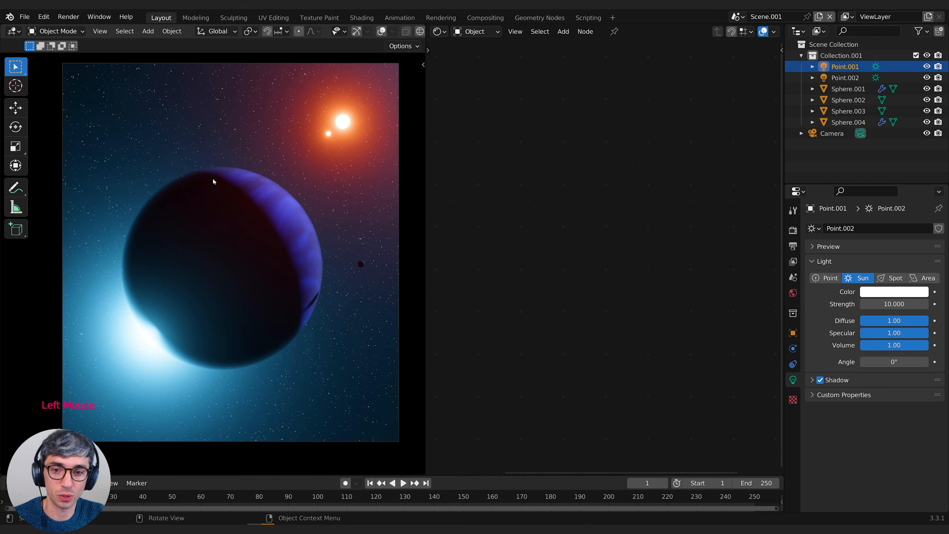
{"action": "key", "text": "shift+d"}
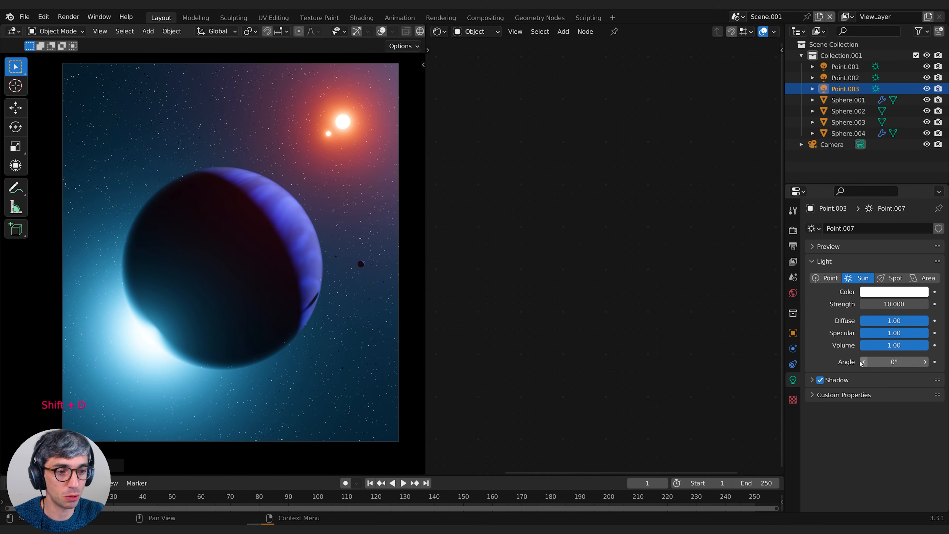
{"action": "left_click", "coordinate": [897, 304]}
{"action": "type", "text": "1"}
{"action": "key", "text": "Return"}
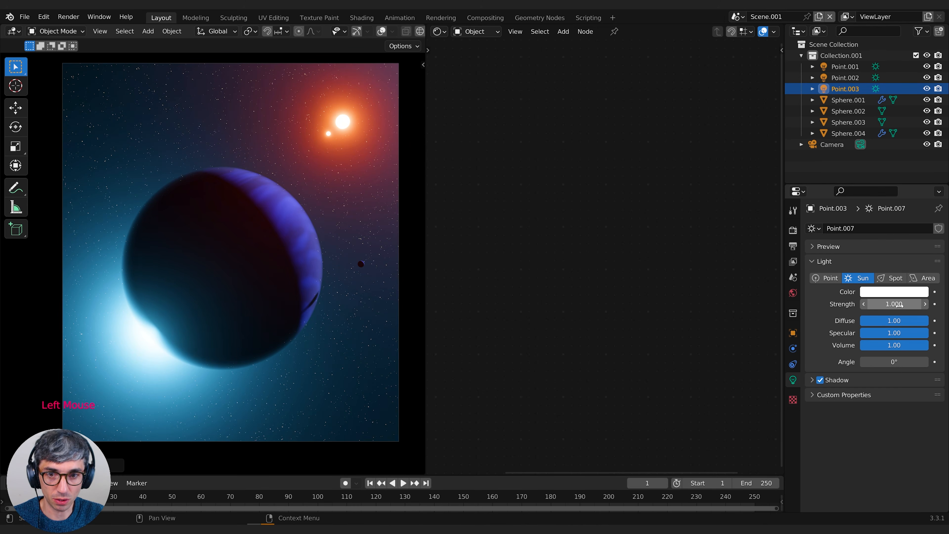
Widen the duplicated sun light's angle to 45.6°
{"action": "double_click", "coordinate": [893, 361]}
{"action": "type", "text": "8"}
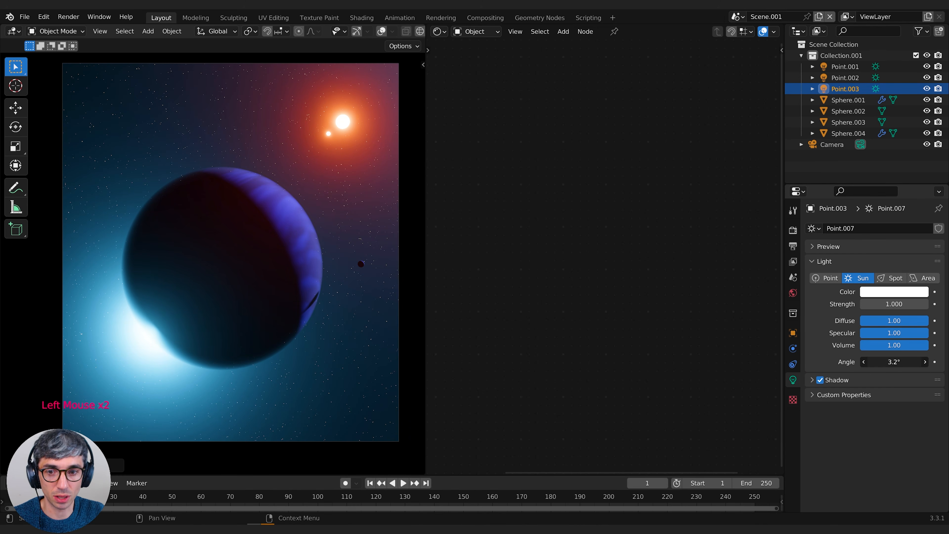
{"action": "key", "text": "Return"}
{"action": "left_click_drag", "start_coordinate": [892, 365], "coordinate": [911, 365]}
{"action": "left_click_drag", "start_coordinate": [891, 363], "coordinate": [905, 362]}
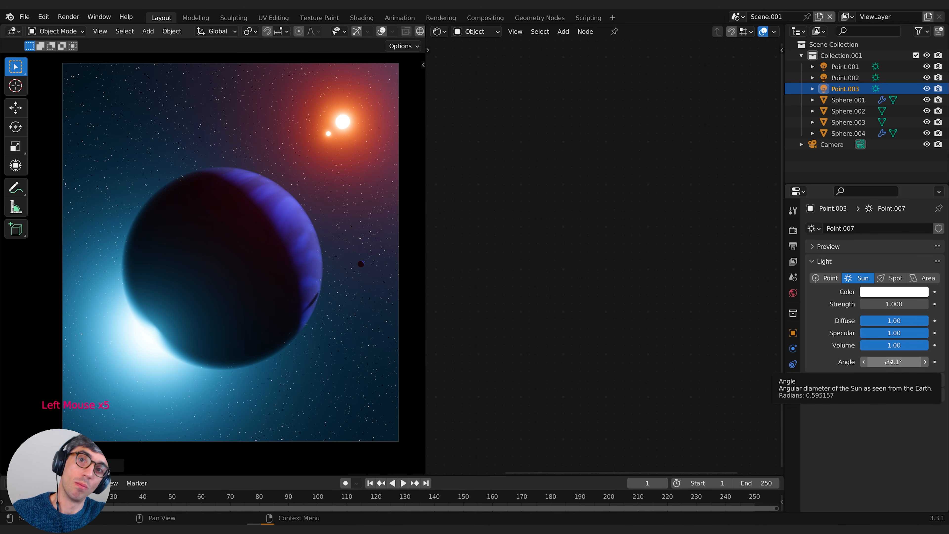
{"action": "mouse_move", "coordinate": [888, 362]}
{"action": "left_mouse_down"}
{"action": "mouse_move", "coordinate": [896, 360]}
{"action": "mouse_move", "coordinate": [885, 362]}
{"action": "left_mouse_up"}
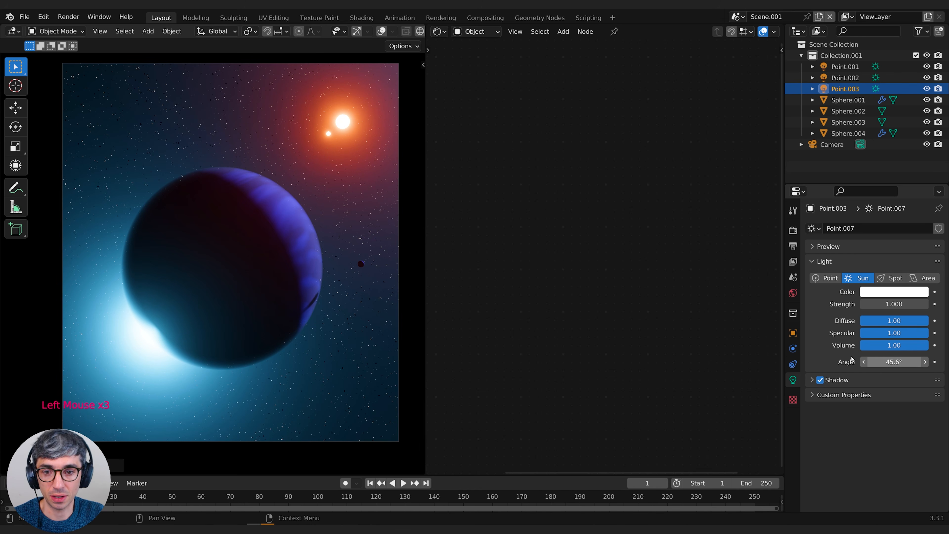
Rotate the duplicated sun light about global Z and freely until its soft light reaches across the planet's dark side
{"action": "key", "text": "r"}
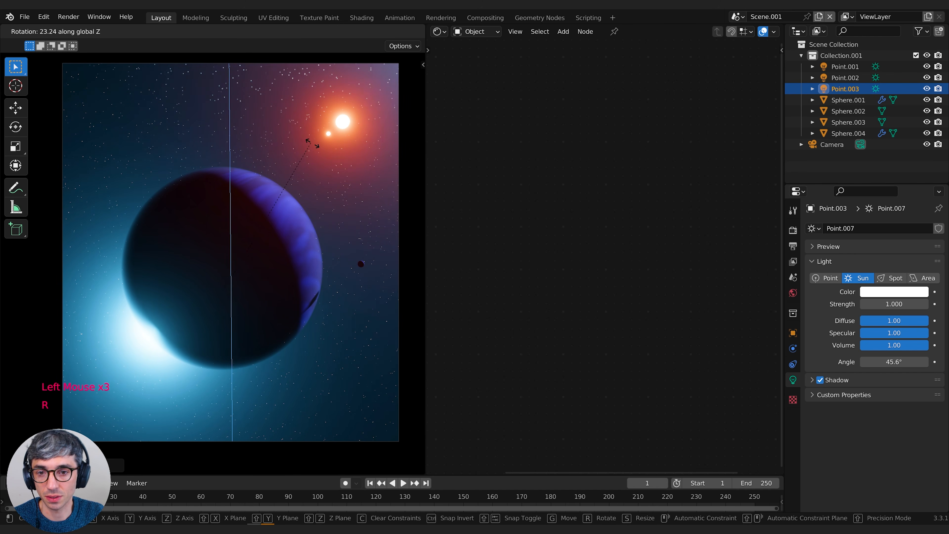
{"action": "key", "text": "r"}
{"action": "key", "text": "r"}
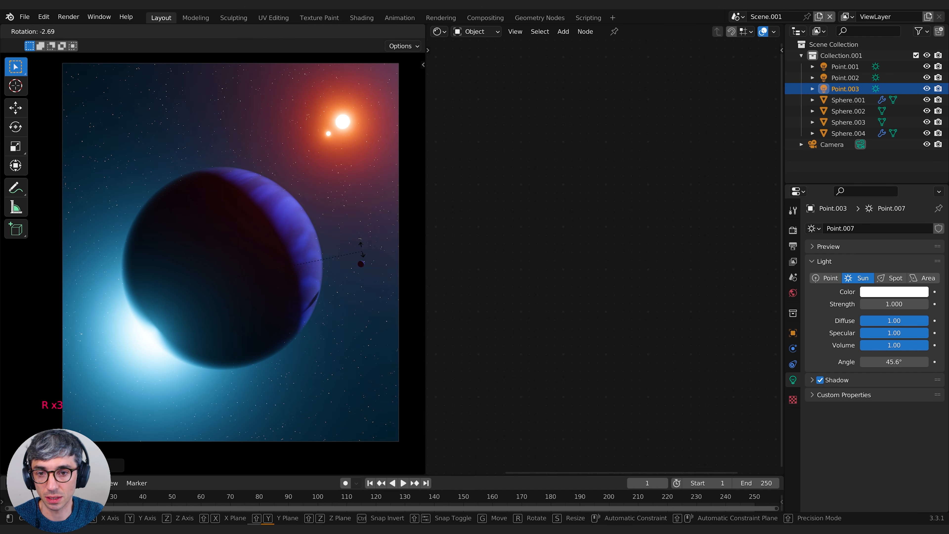
{"action": "key", "text": "z"}
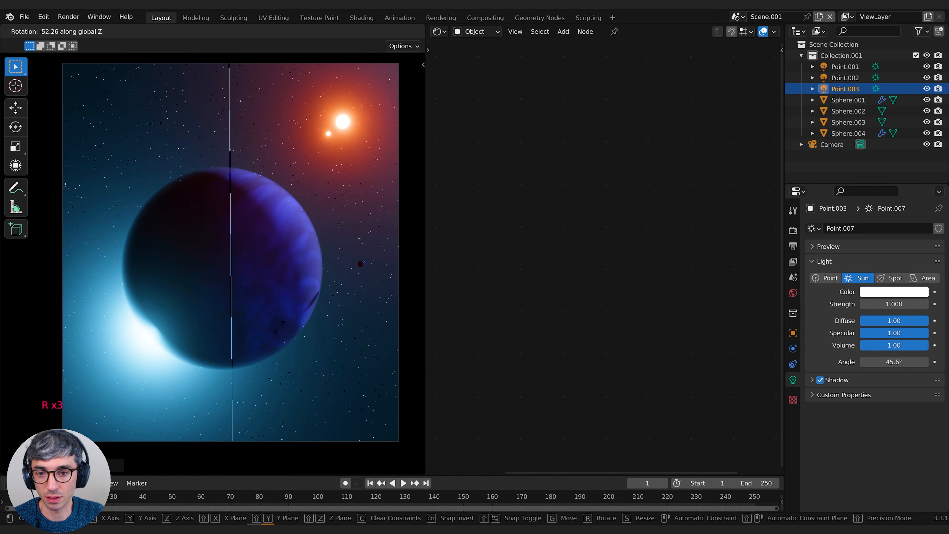
{"action": "left_click", "coordinate": [279, 326]}
{"action": "key", "text": "r"}
{"action": "left_click", "coordinate": [273, 310]}
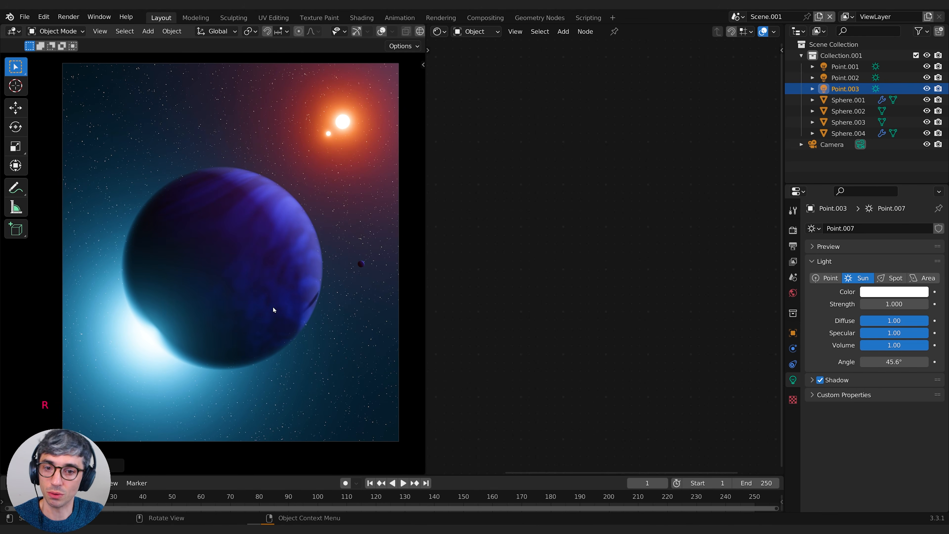
Set the duplicated sun light's angle to 78.5° and its strength to 0.57
{"action": "left_click_drag", "start_coordinate": [896, 362], "coordinate": [874, 360]}
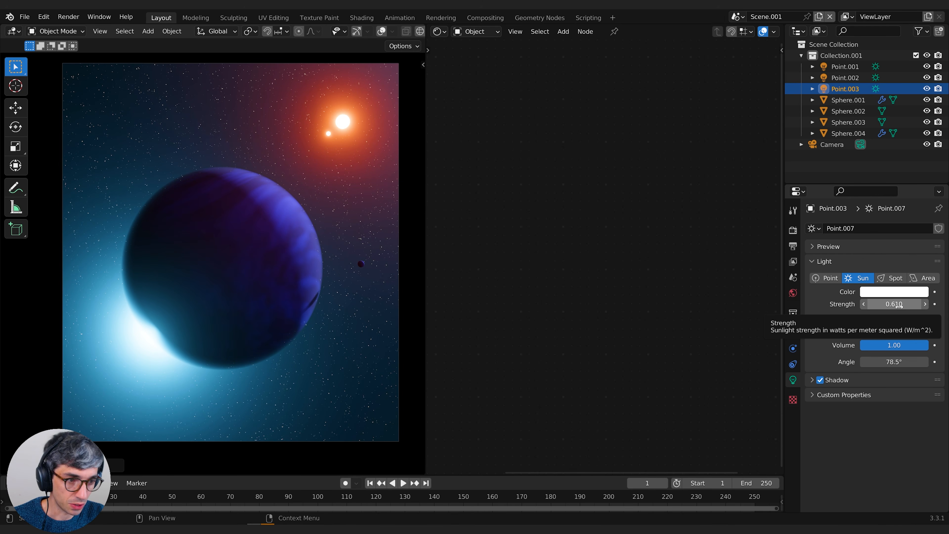
{"action": "mouse_move", "coordinate": [899, 305]}
{"action": "left_mouse_down"}
{"action": "mouse_move", "coordinate": [919, 305]}
{"action": "mouse_move", "coordinate": [898, 305]}
{"action": "left_mouse_up"}
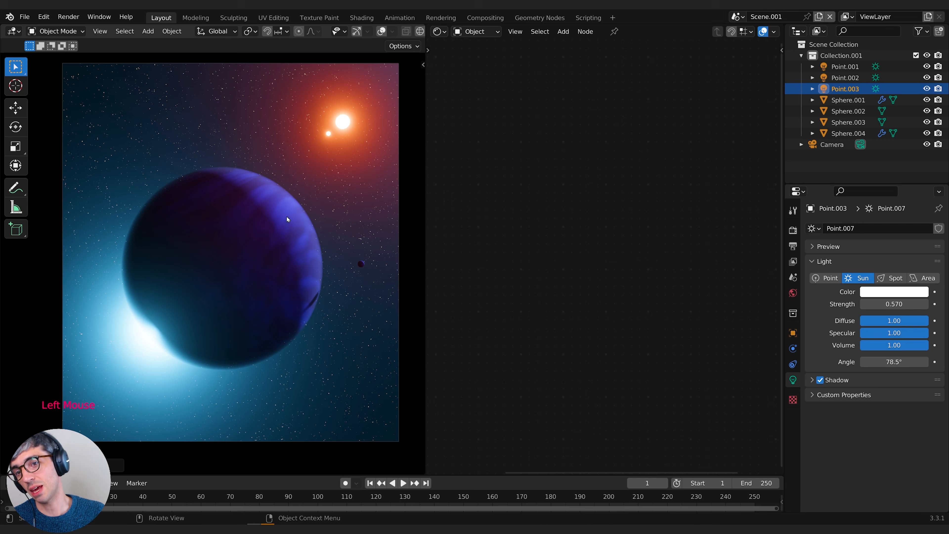
Raise the strength of the original sun light Point.001 to 20
{"action": "left_click", "coordinate": [845, 66]}
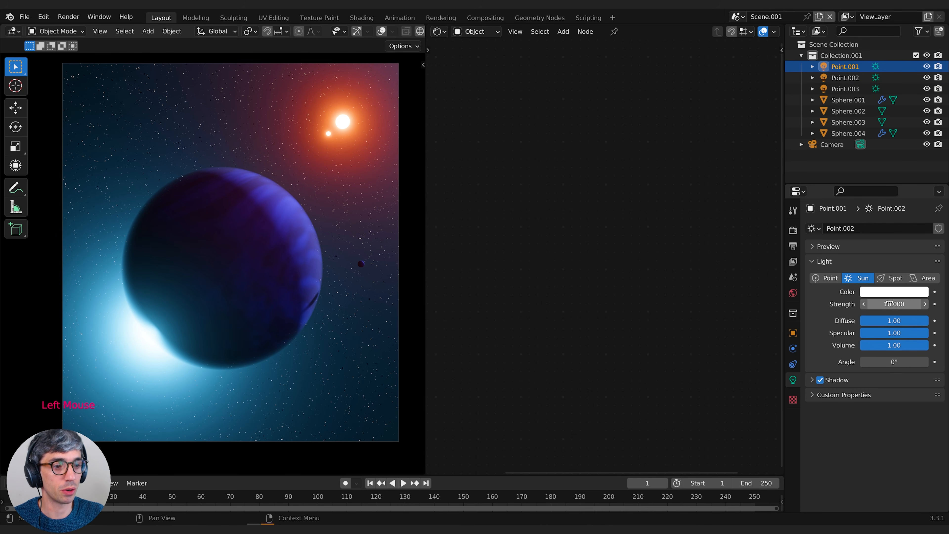
{"action": "double_click", "coordinate": [898, 303]}
{"action": "type", "text": "20"}
{"action": "key", "text": "Return"}
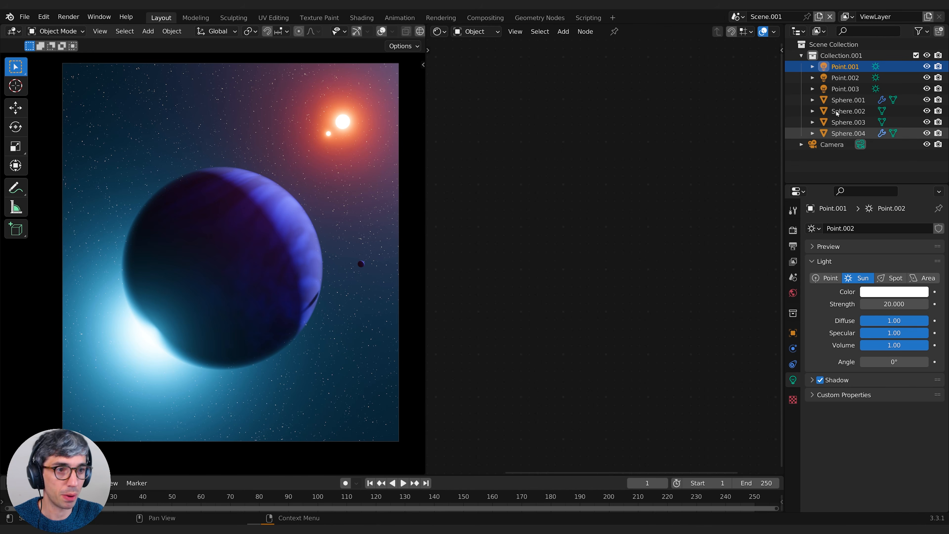
Raise the strength of the soft fill sun Point.003 to 0.74
{"action": "left_click", "coordinate": [843, 78]}
{"action": "left_click", "coordinate": [844, 89]}
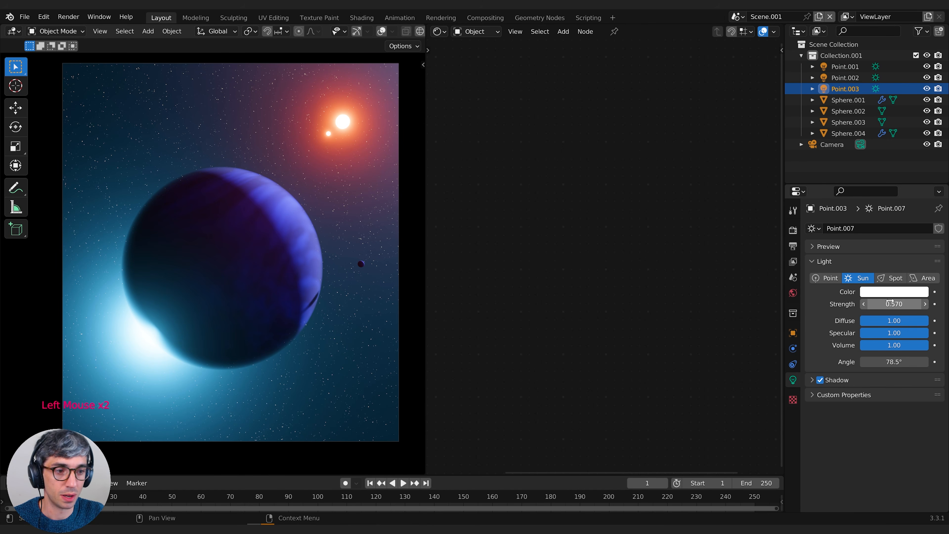
{"action": "left_click_drag", "start_coordinate": [893, 304], "coordinate": [914, 304]}
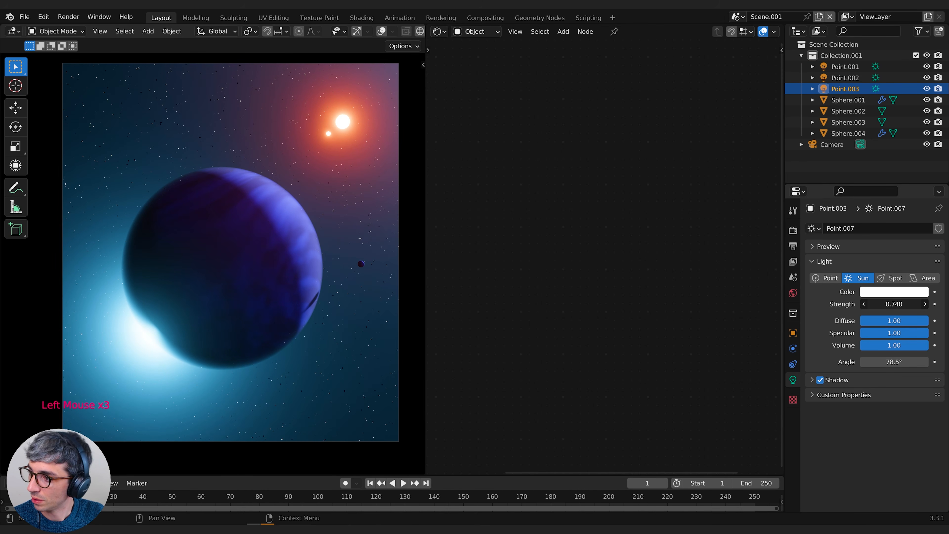